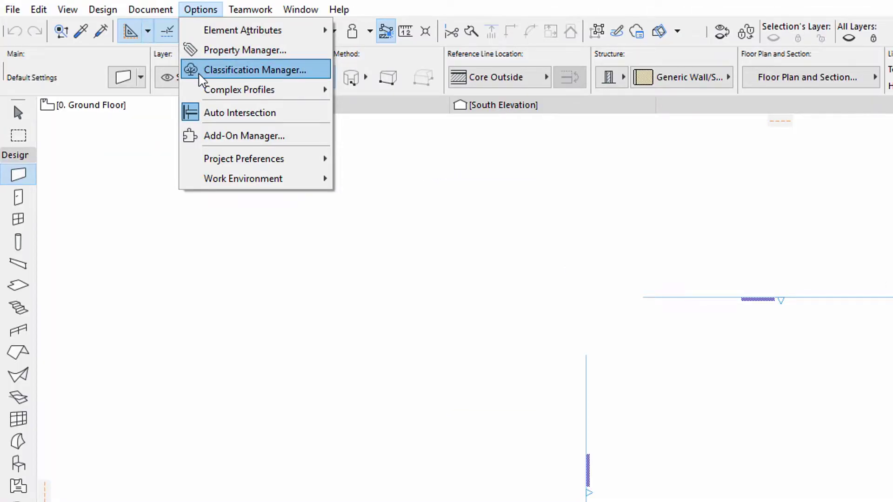
Open the Classification Manager from the Options menu.
click(200, 74)
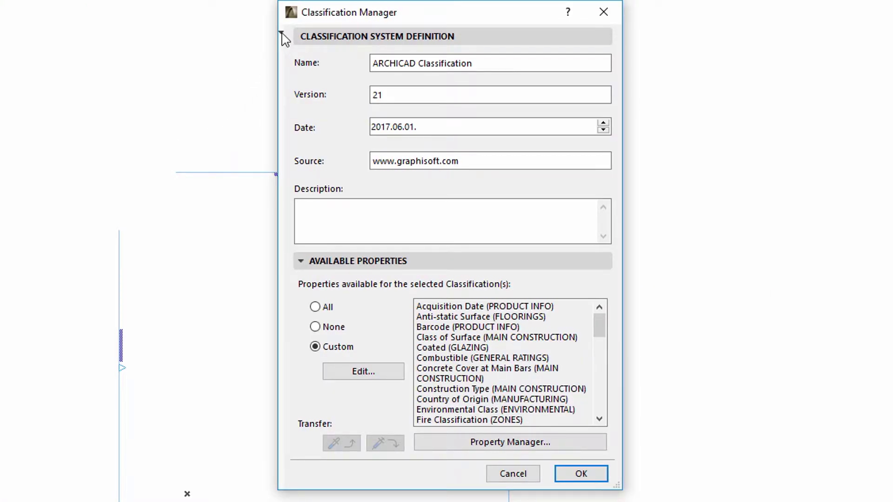
Expand, then collapse, the ARCHICAD Classification, Construction Element and Covering branches.
click(281, 33)
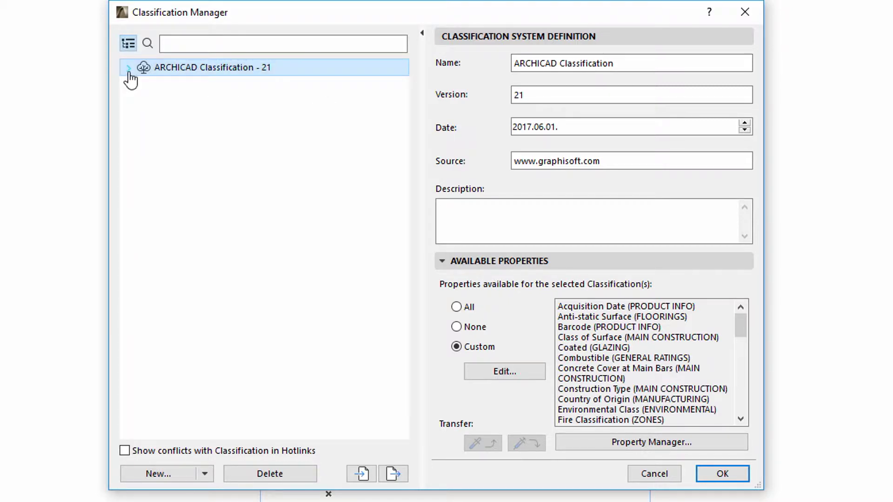
click(128, 69)
click(137, 85)
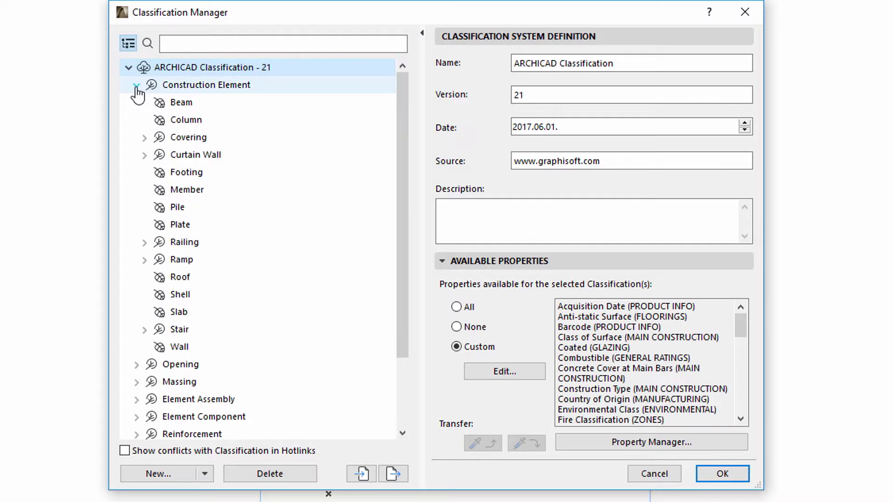
click(144, 138)
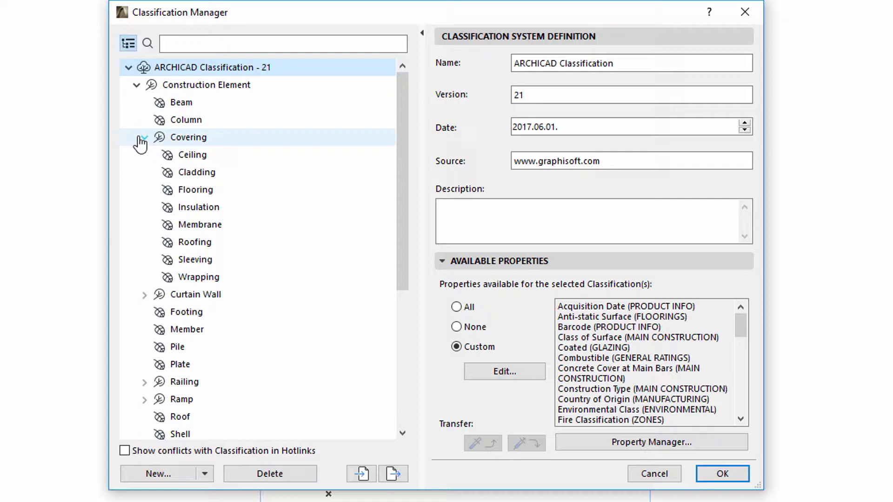
click(140, 138)
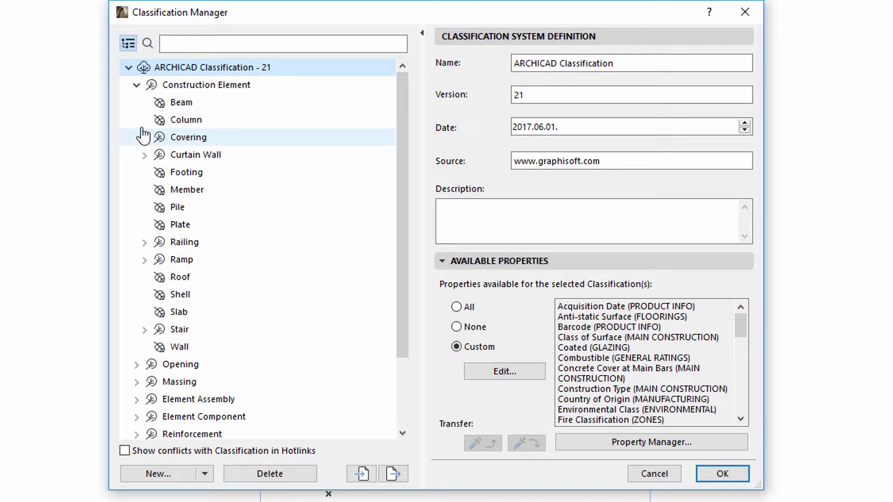
click(136, 86)
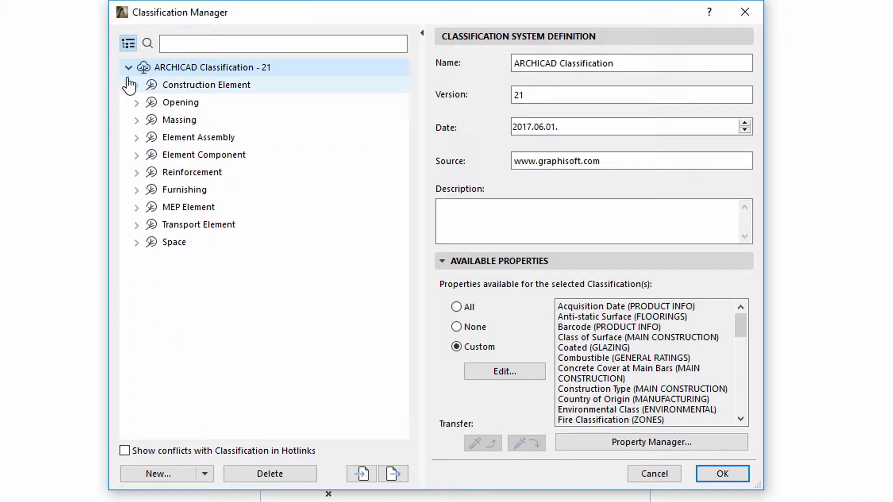
click(127, 69)
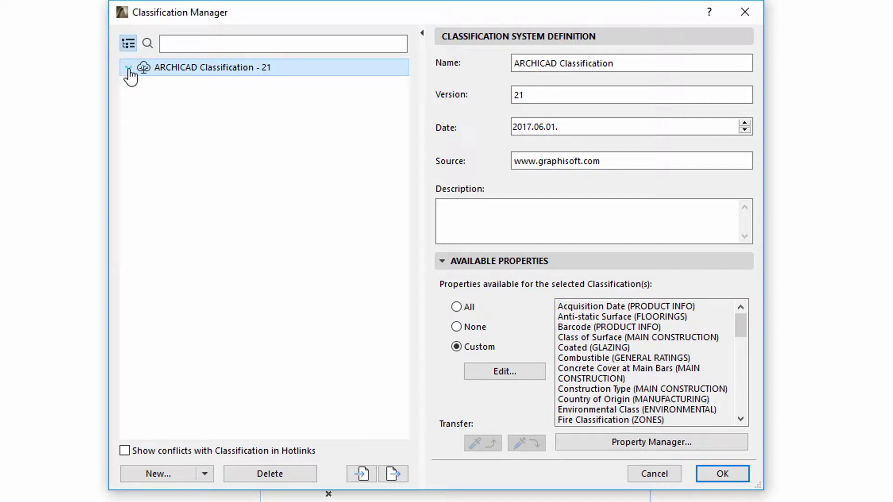
List all classifications flat, sort by system and by name, then return to the tree.
click(187, 43)
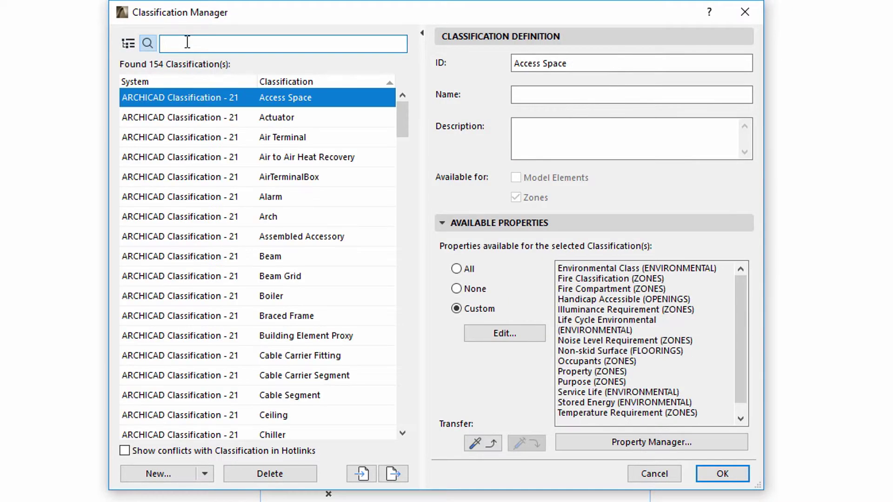
click(232, 79)
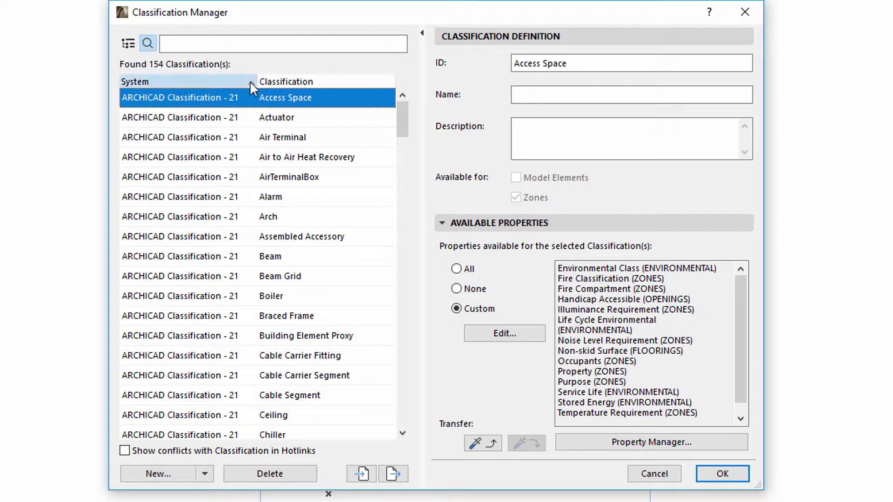
click(249, 80)
click(274, 80)
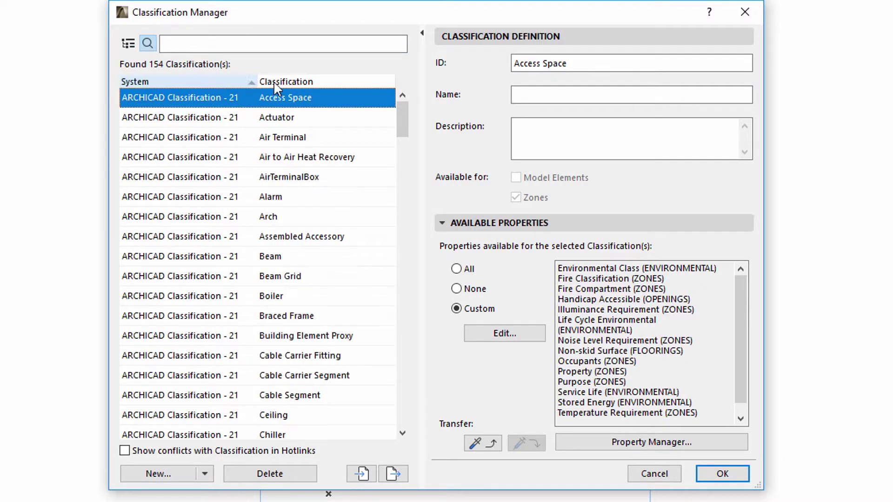
click(130, 44)
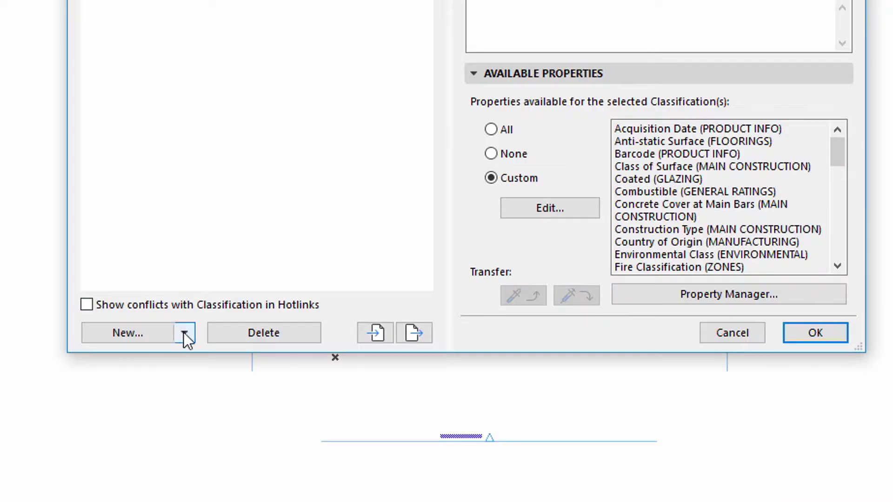
Duplicate the selected system as ARCHICAD Classification (1) and select both systems.
click(185, 333)
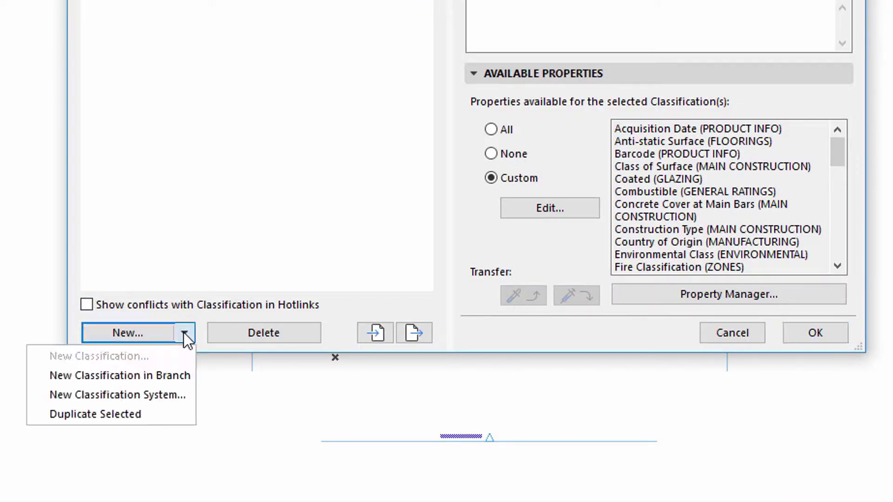
click(175, 416)
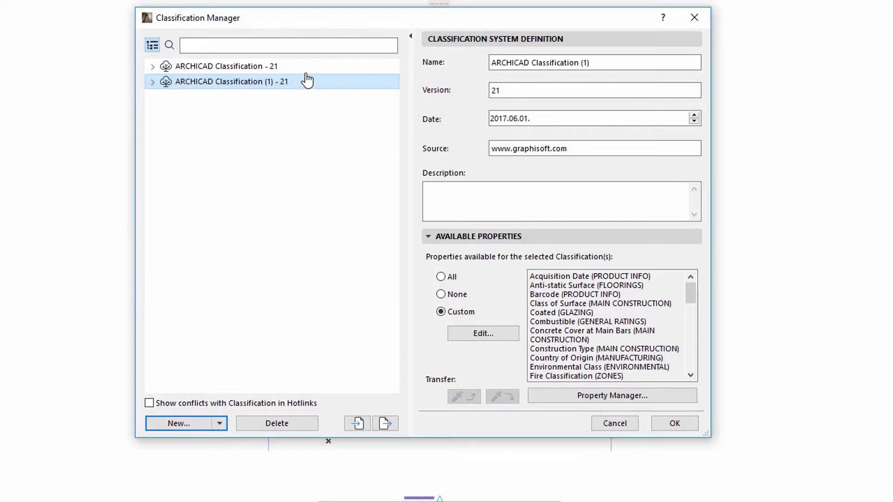
shift+click(306, 68)
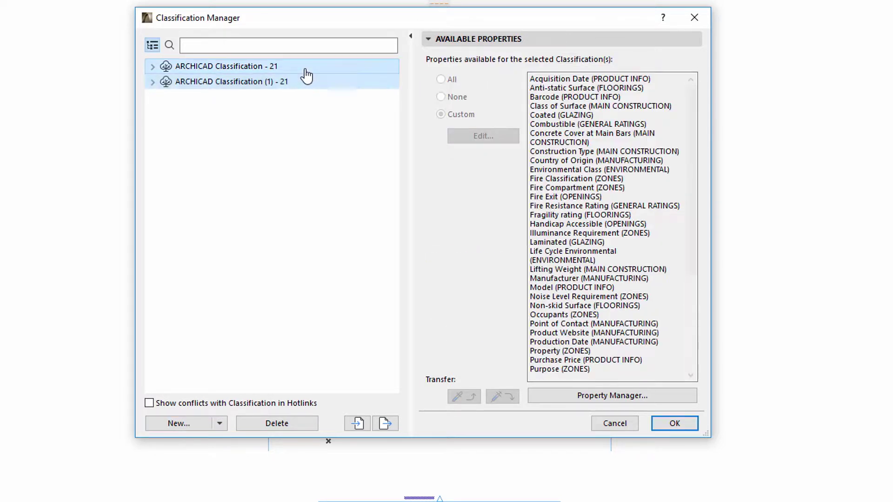
click(220, 424)
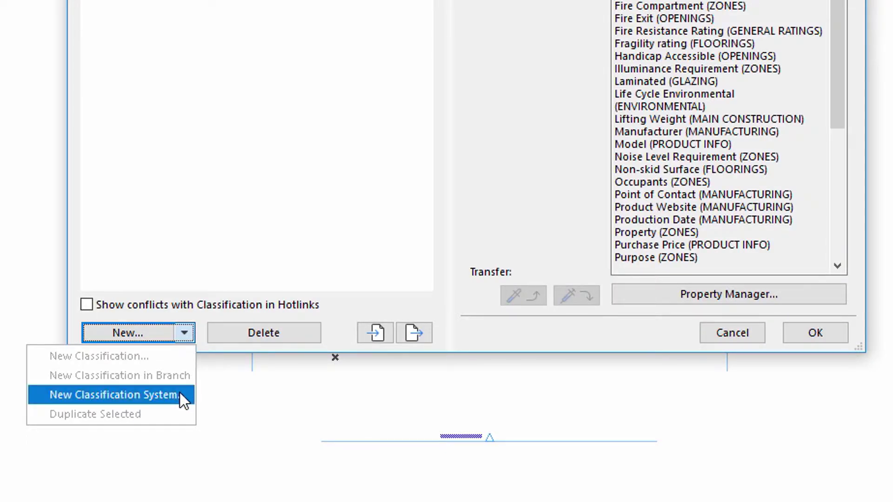
Create New Classification System, version 01, dated 2017.04.04.
click(180, 395)
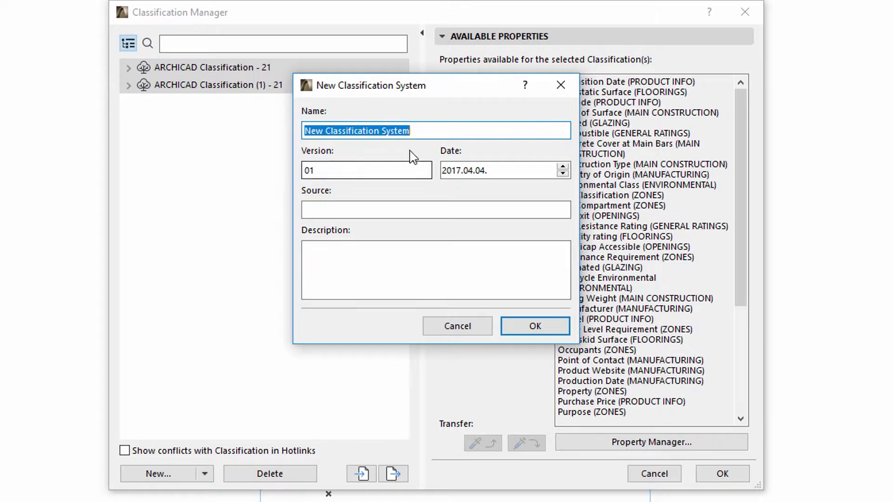
click(432, 130)
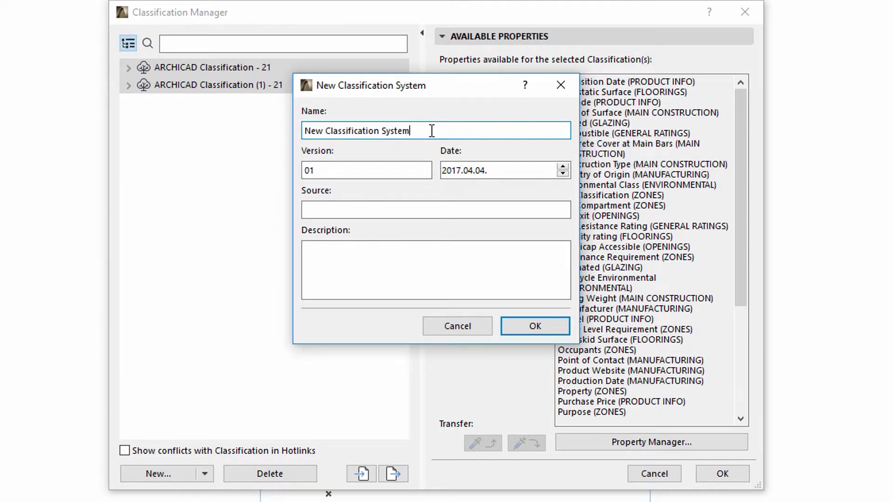
click(426, 171)
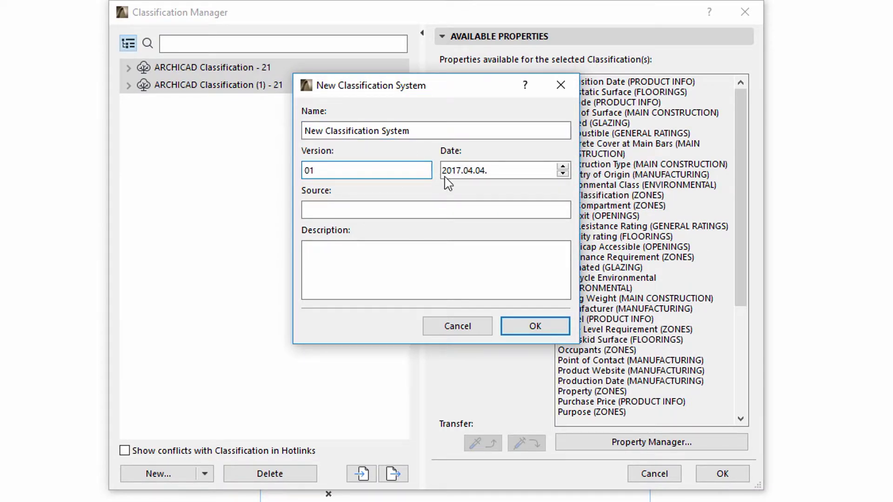
click(563, 174)
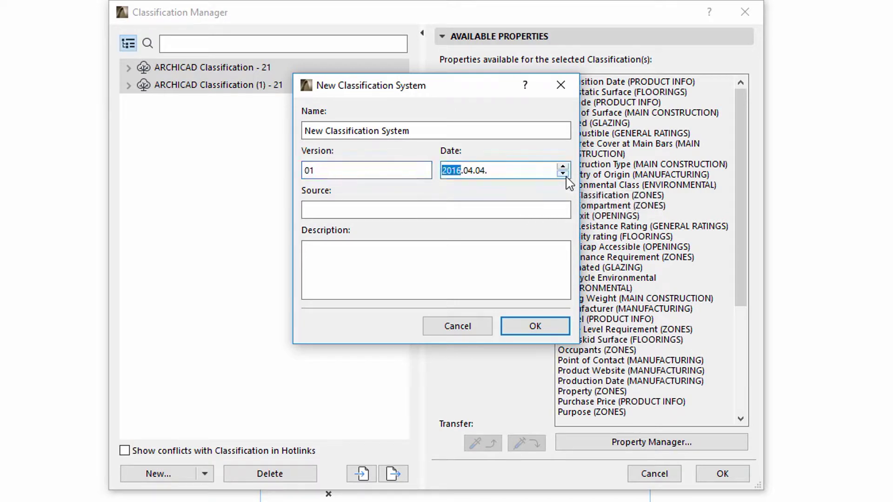
click(563, 167)
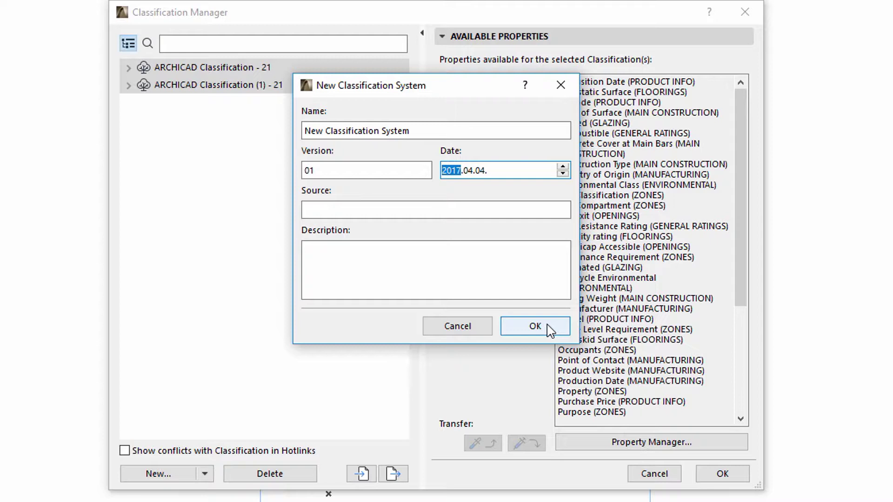
click(535, 327)
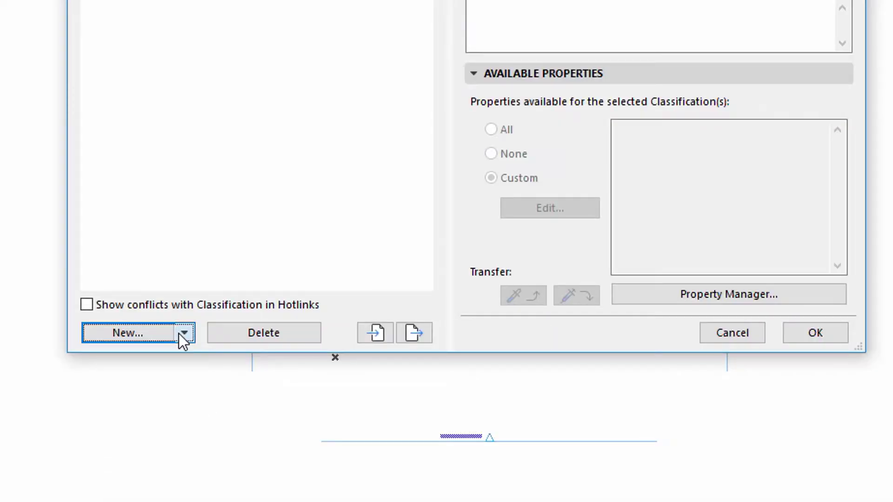
Add 'New Classification' to the new system, unavailable for both Model Elements and Zones.
click(204, 474)
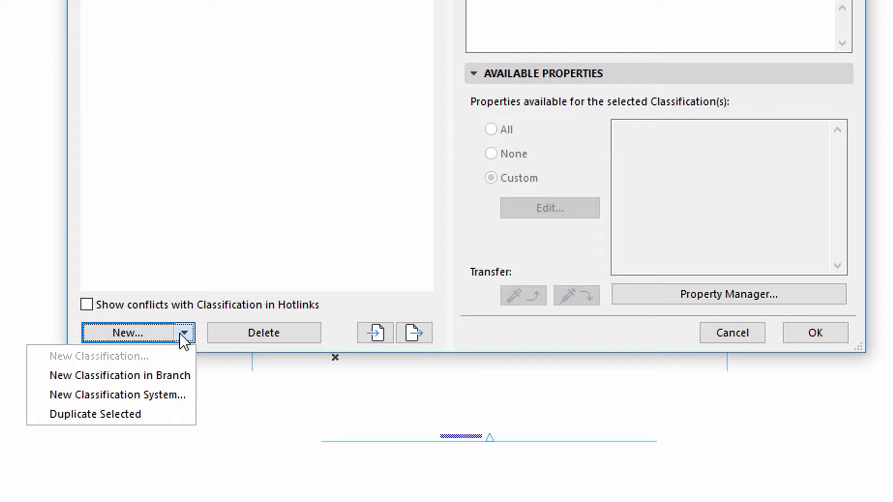
click(180, 375)
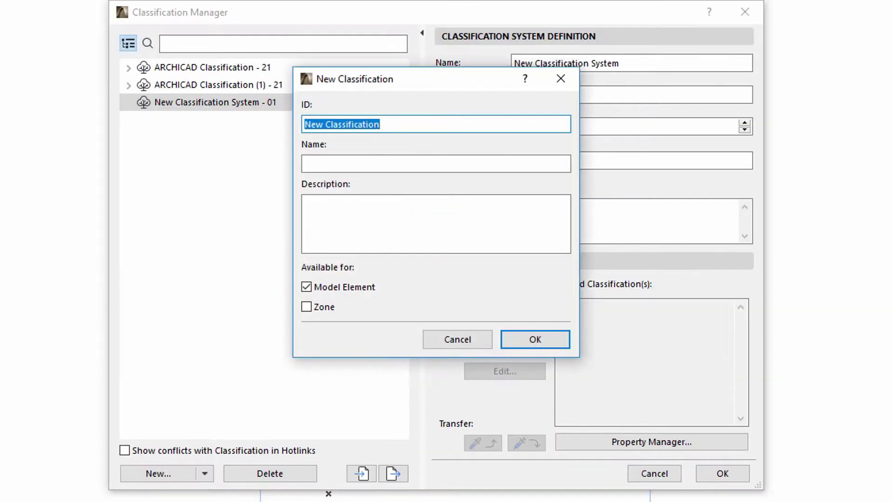
click(409, 124)
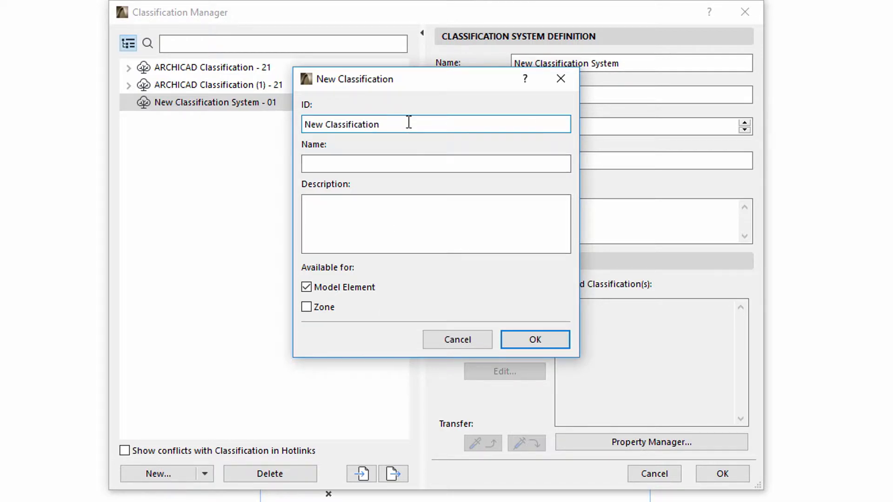
click(403, 164)
click(401, 201)
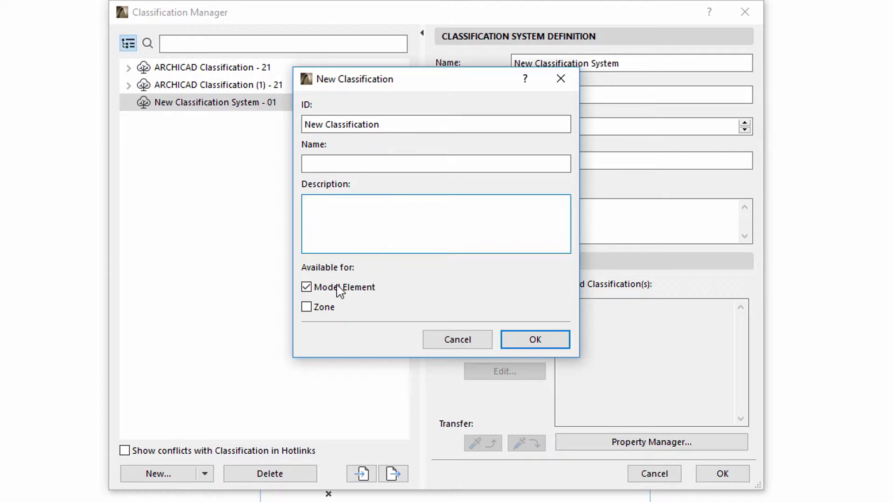
click(307, 288)
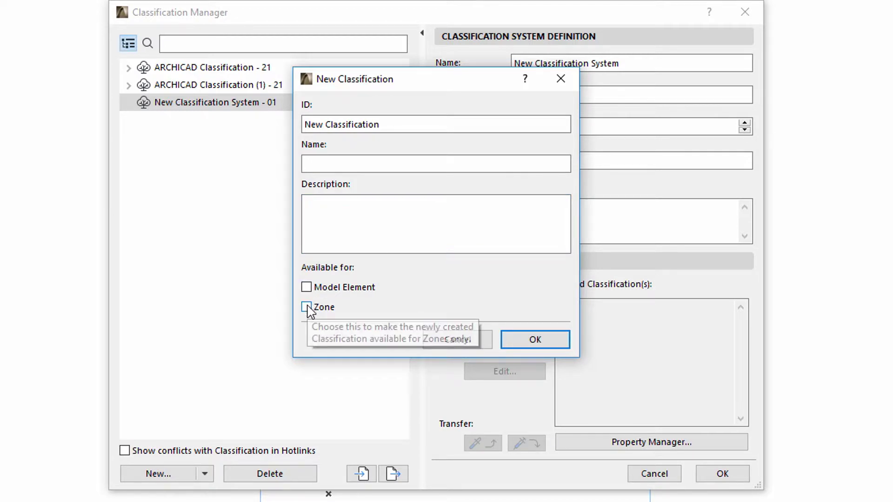
click(307, 308)
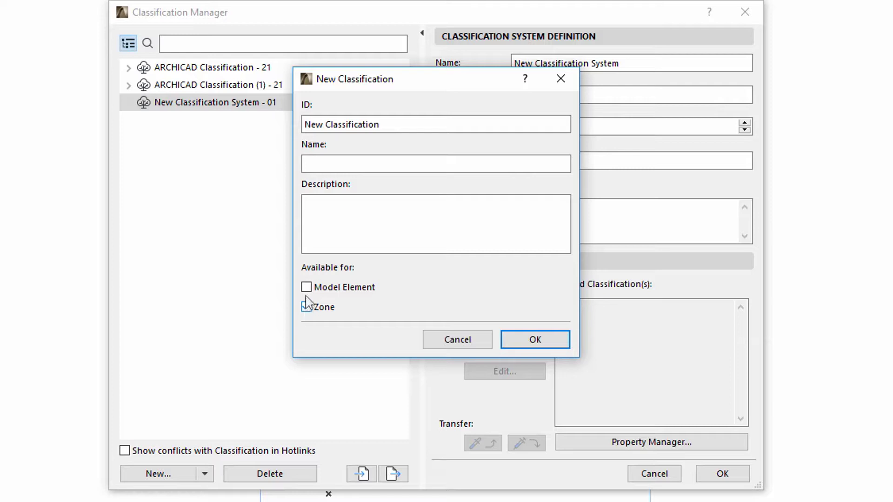
click(307, 287)
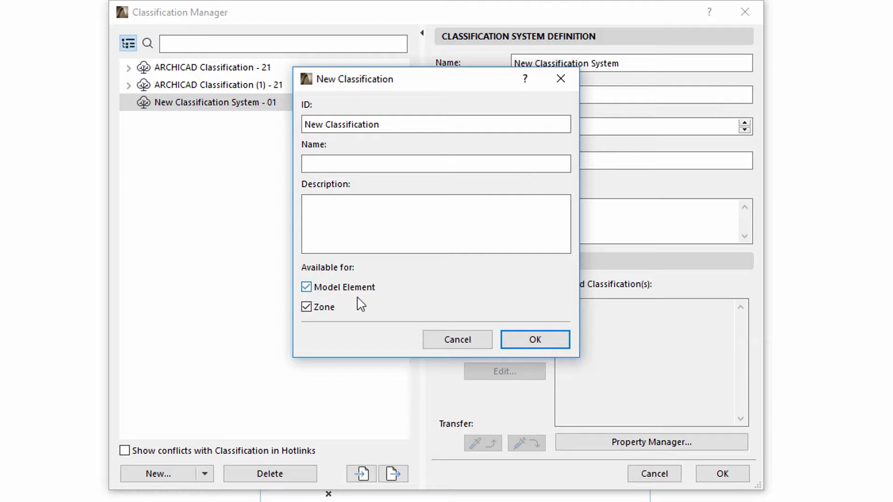
click(306, 287)
click(307, 307)
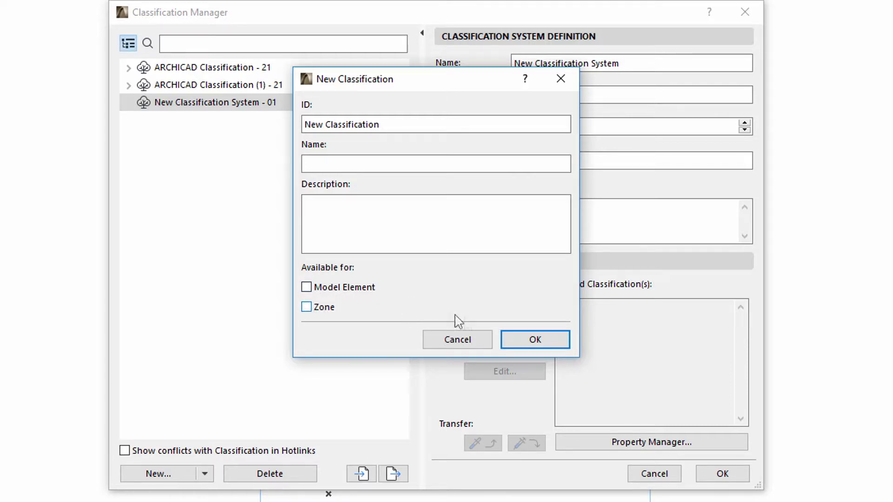
click(533, 340)
Add New Classification (1) inside the New Classification branch.
click(204, 475)
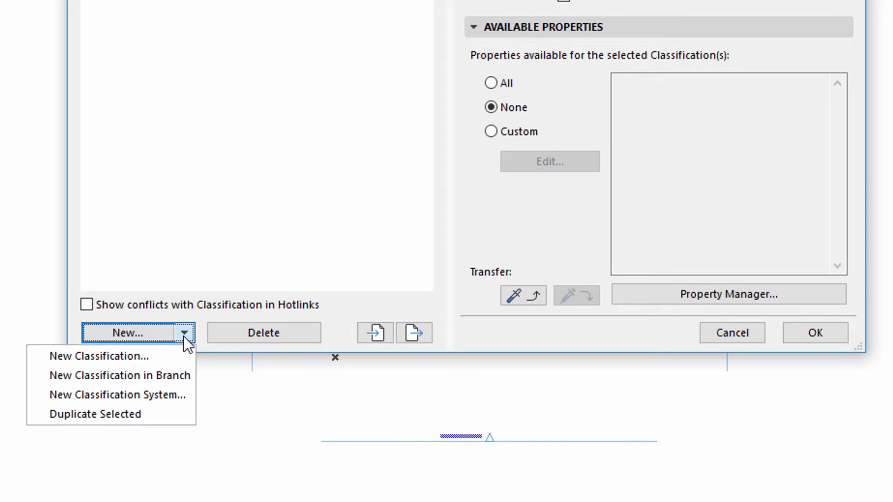
click(181, 372)
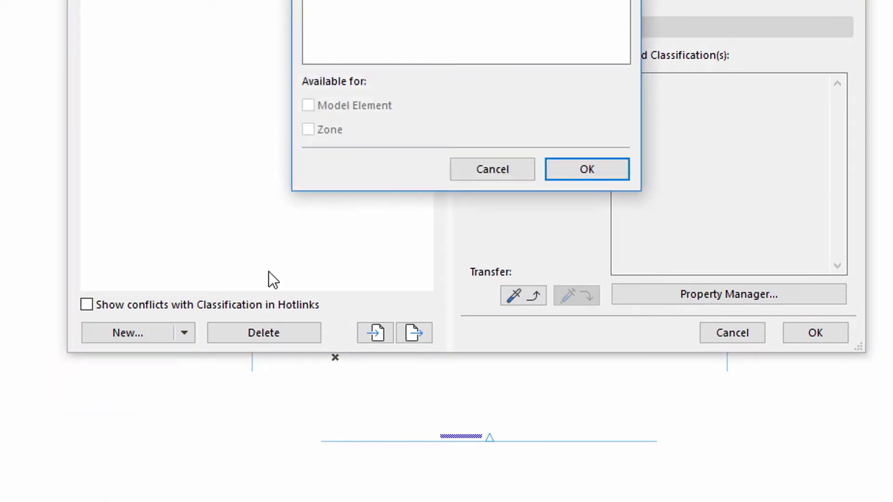
click(528, 339)
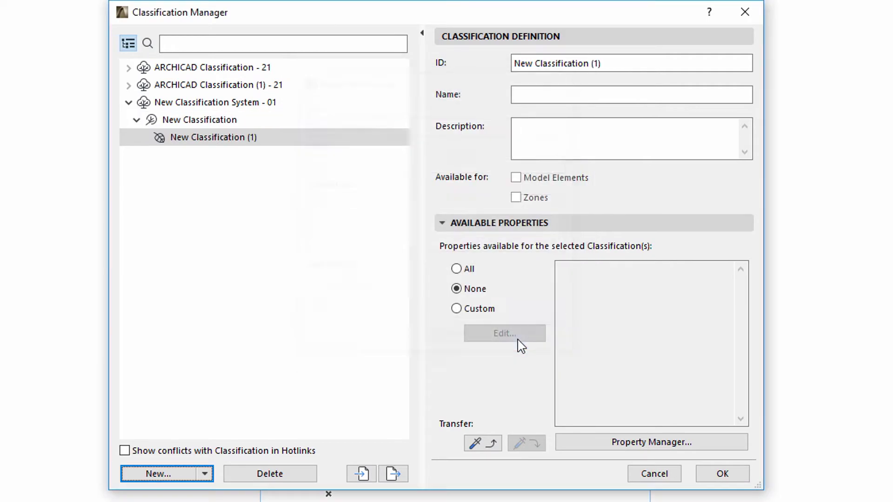
Collapse New Classification System - 01 and show hotlink conflicts, finding 0 classifications.
click(136, 120)
click(130, 104)
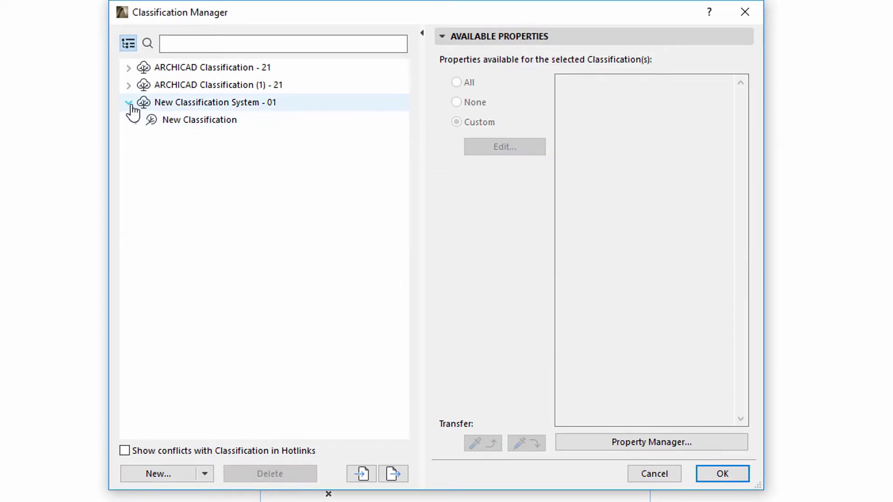
click(129, 103)
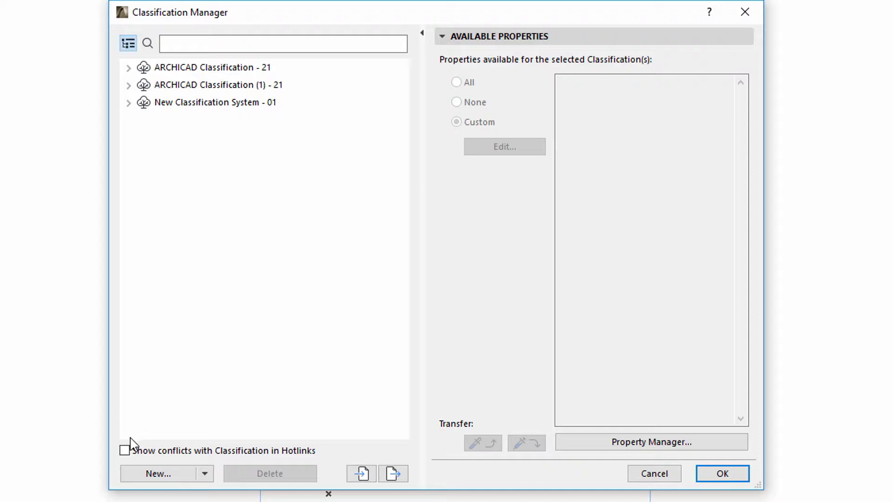
click(123, 453)
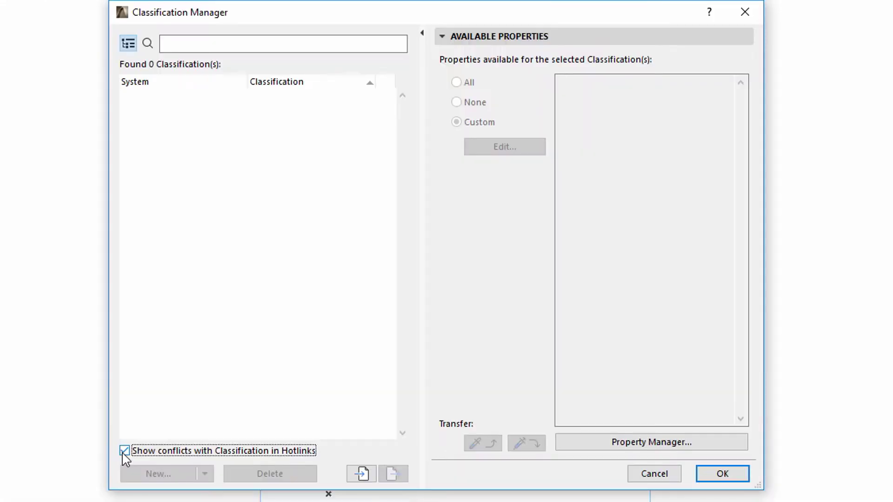
Turn off the hotlink conflict view and delete New Classification (1) with Delete Anyway.
click(50, 414)
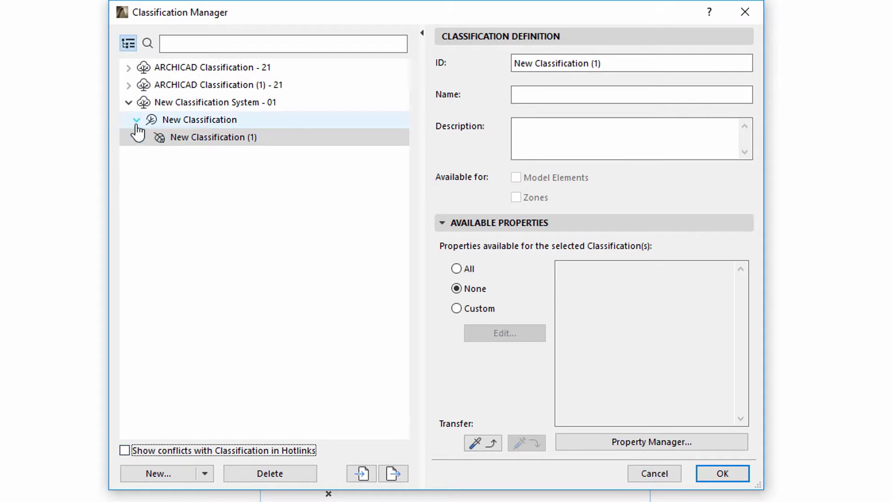
click(273, 475)
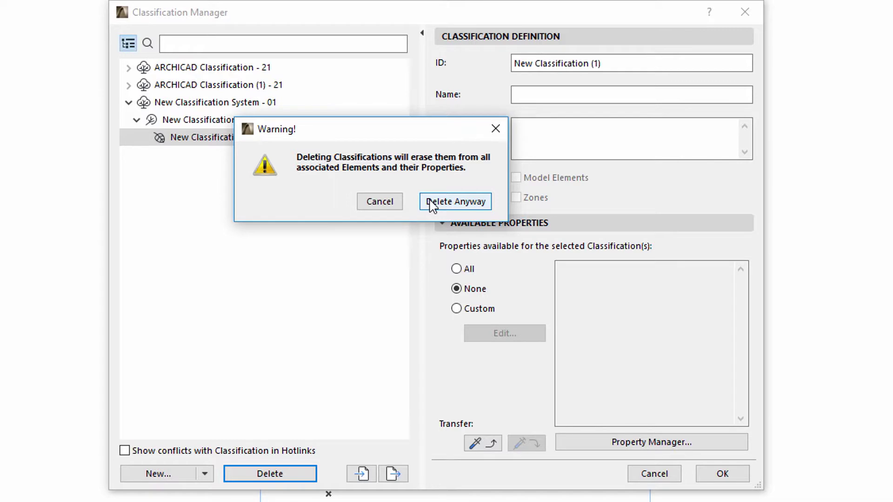
click(432, 202)
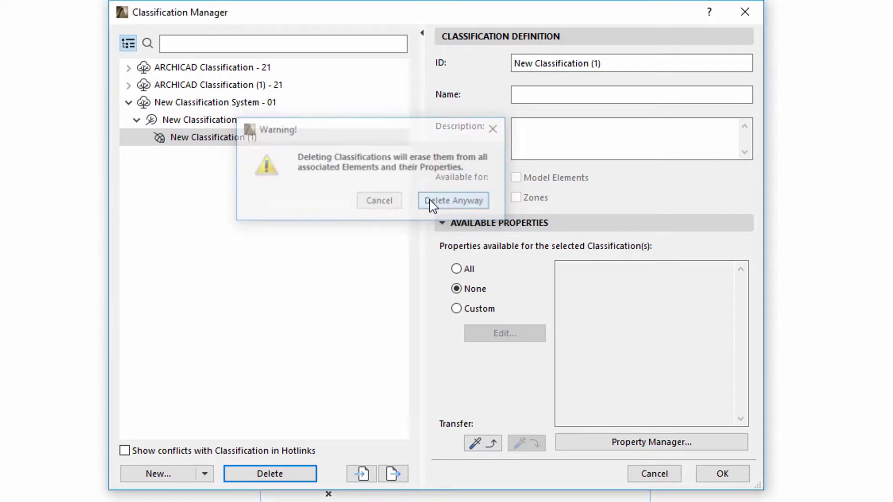
click(129, 103)
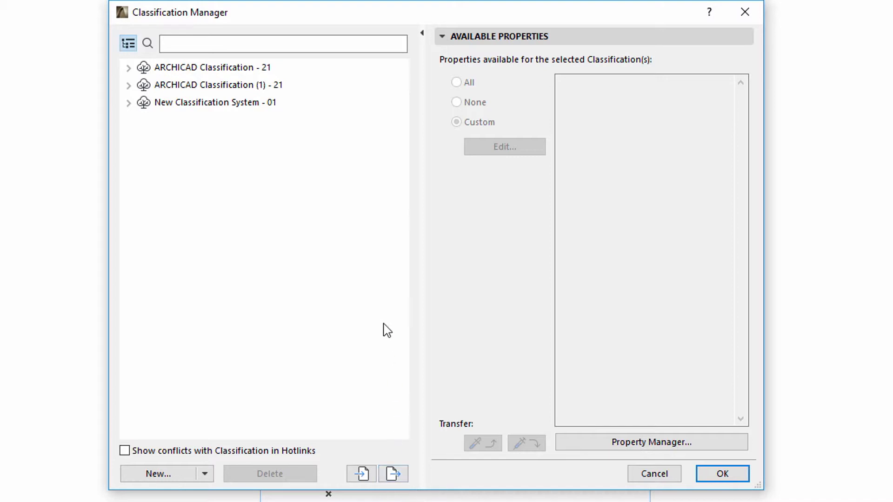
Inspect the Construction Element and Opening definitions in ARCHICAD Classification - 21.
click(225, 67)
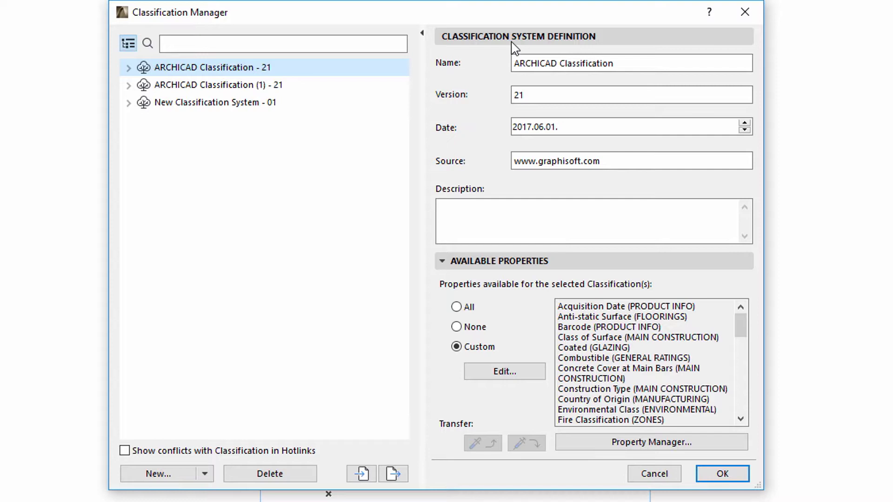
click(130, 68)
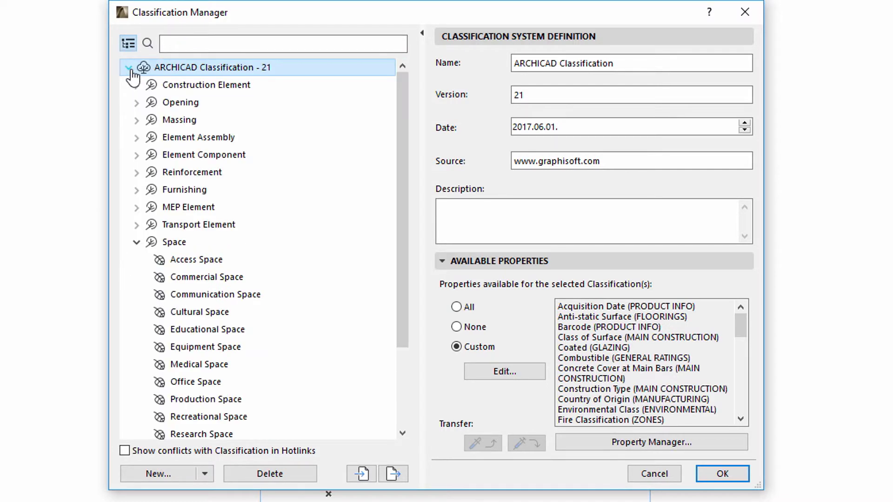
click(180, 87)
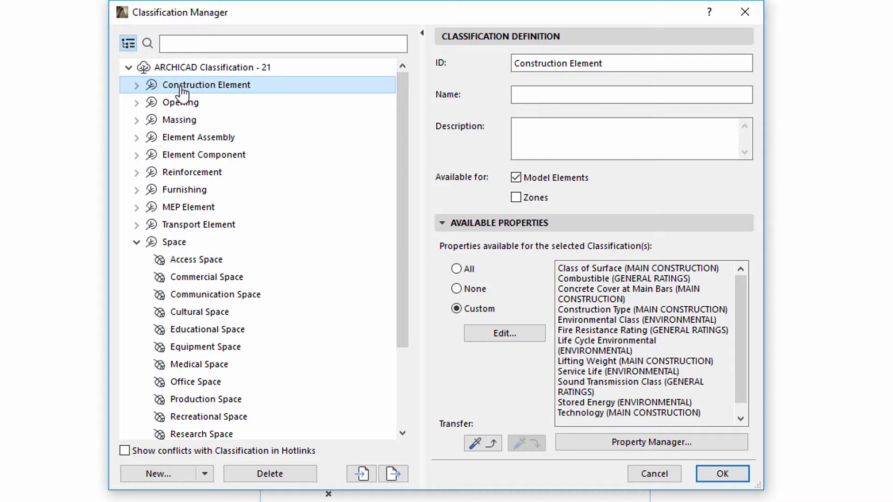
ctrl+click(182, 103)
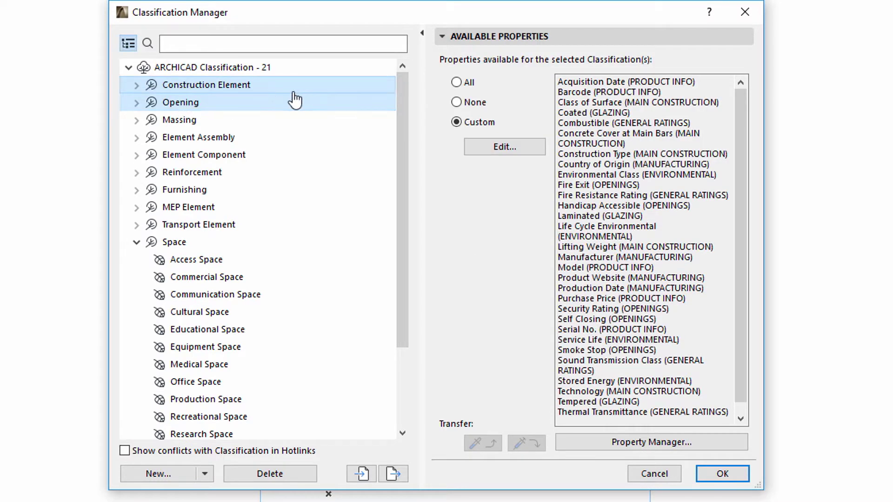
click(141, 69)
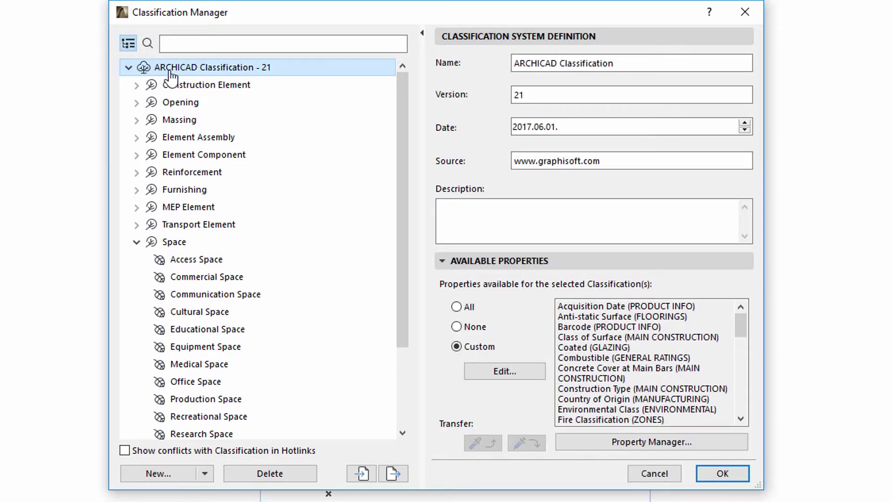
Change the ARCHICAD Classification system date to 2015.06.01.
click(640, 64)
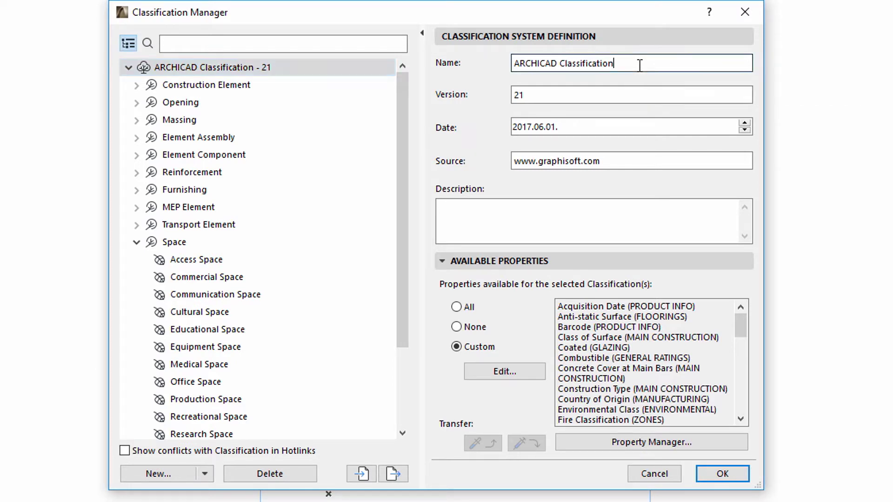
click(643, 92)
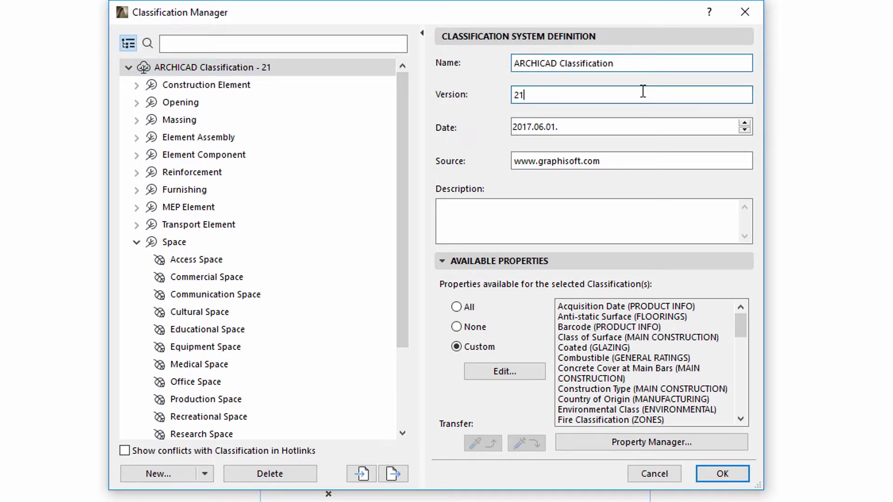
click(745, 130)
click(725, 155)
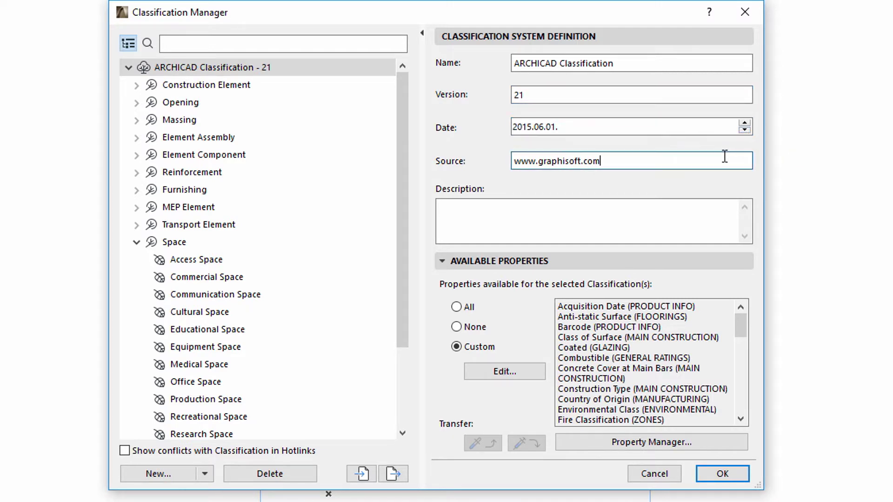
click(694, 205)
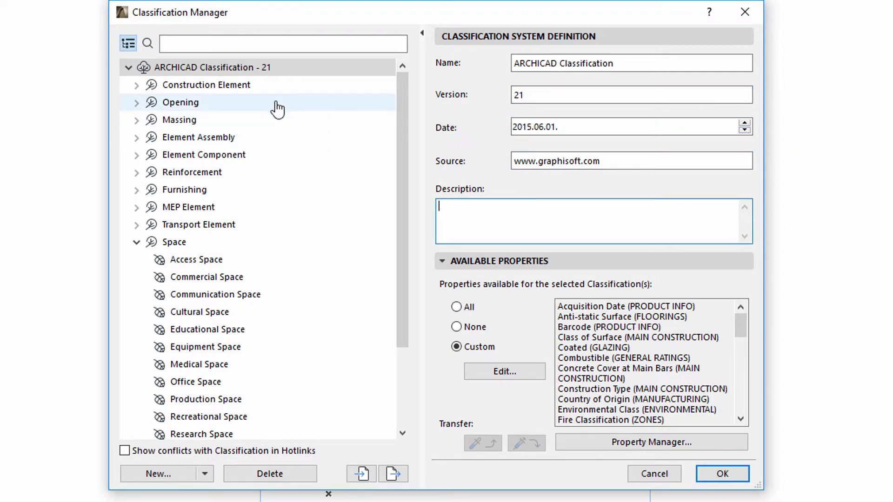
click(263, 93)
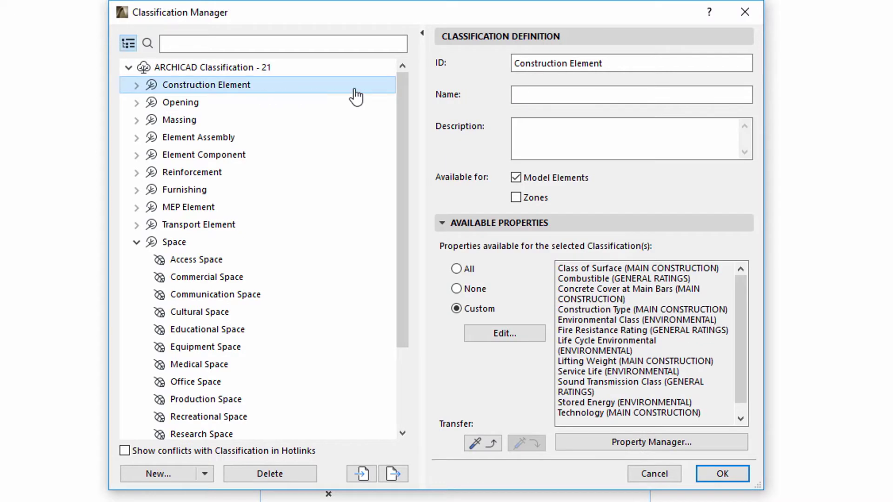
click(515, 68)
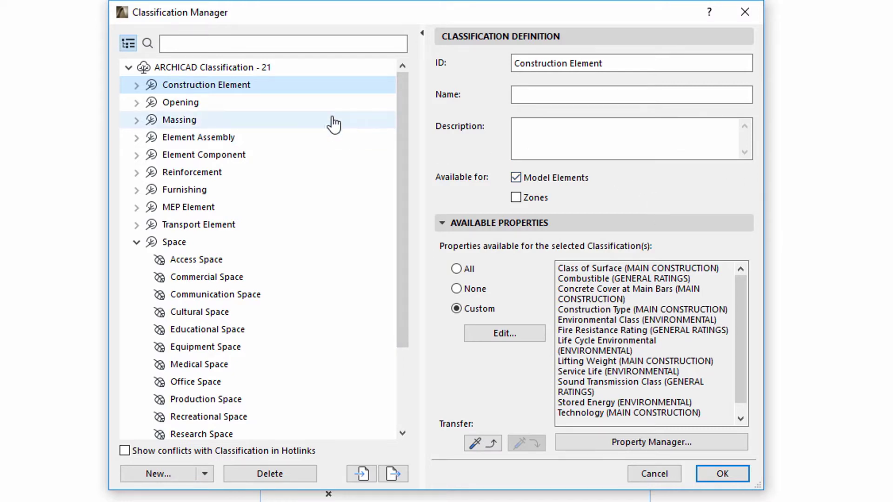
Replace the system name with '1' so the tree shows 1 - 21.
click(315, 70)
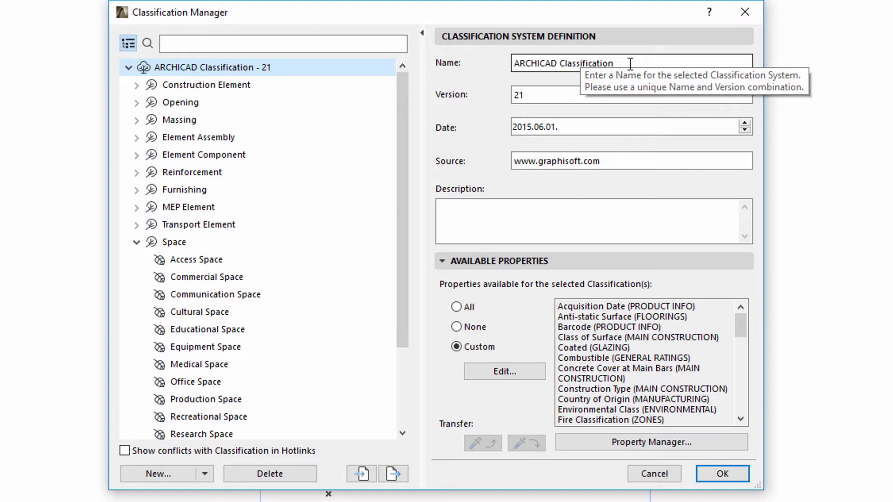
drag(630, 63, 512, 63)
key(BackSpace)
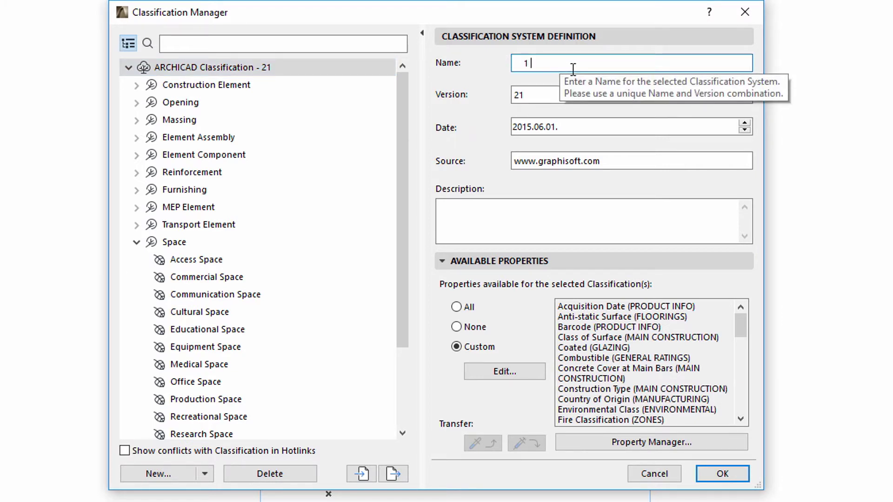
text(1)
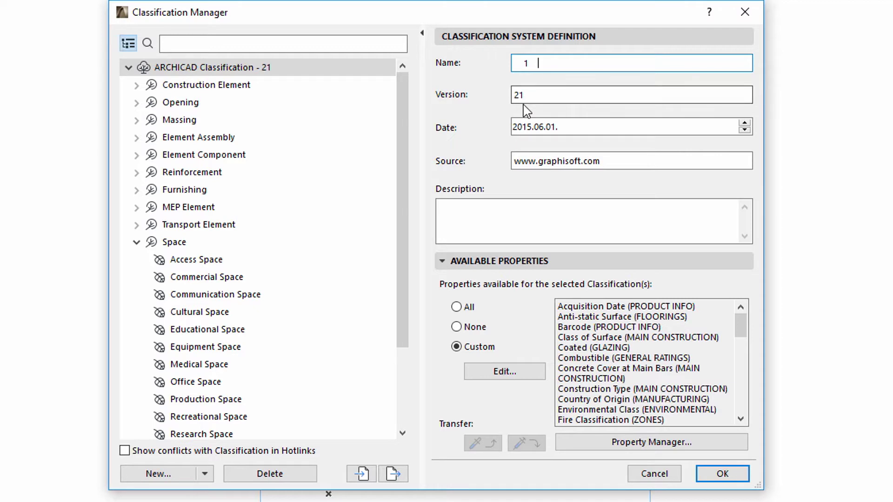
click(442, 261)
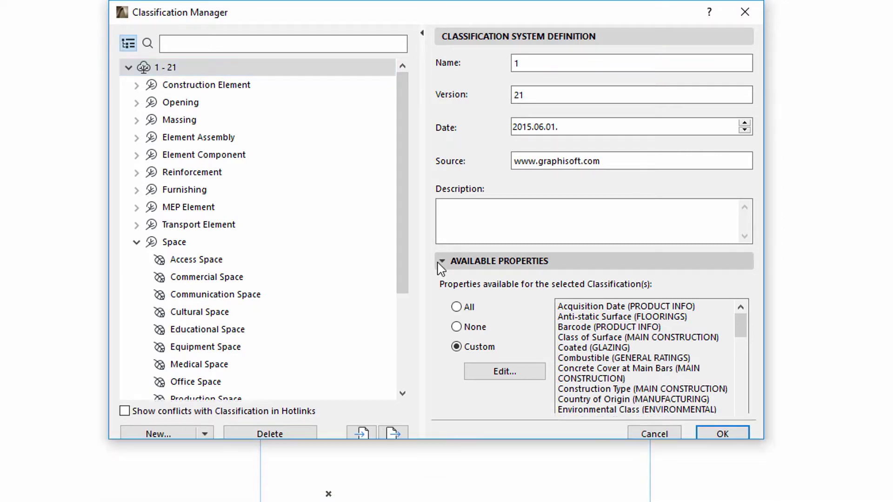
click(439, 263)
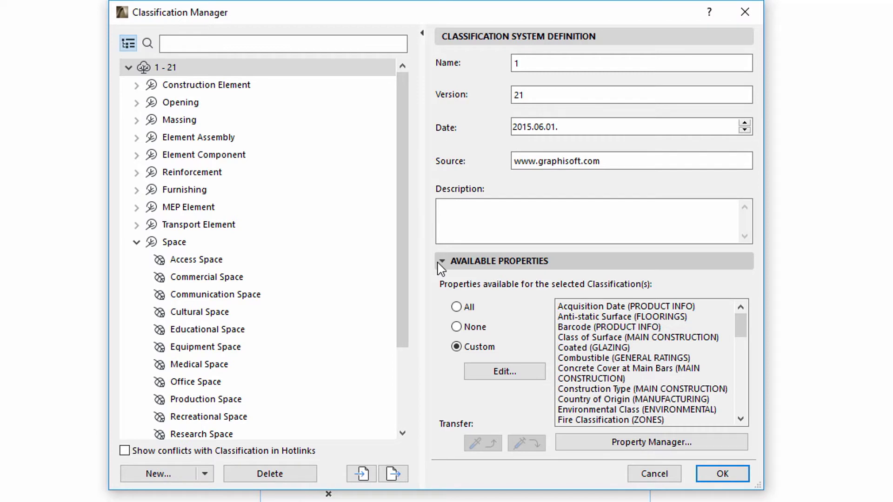
Show Construction Element's definition, compare it combined with Opening, then reselect Construction Element alone.
click(284, 87)
scroll(745, 307, down, 1)
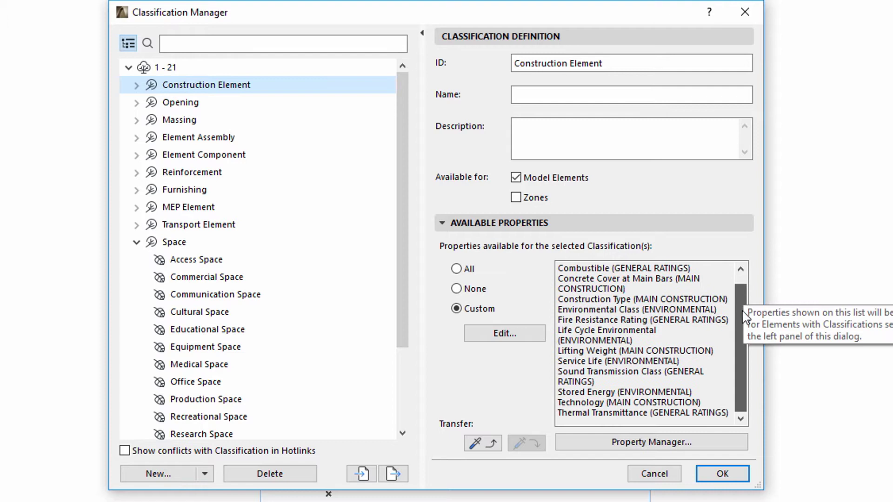
scroll(742, 318, up, 1)
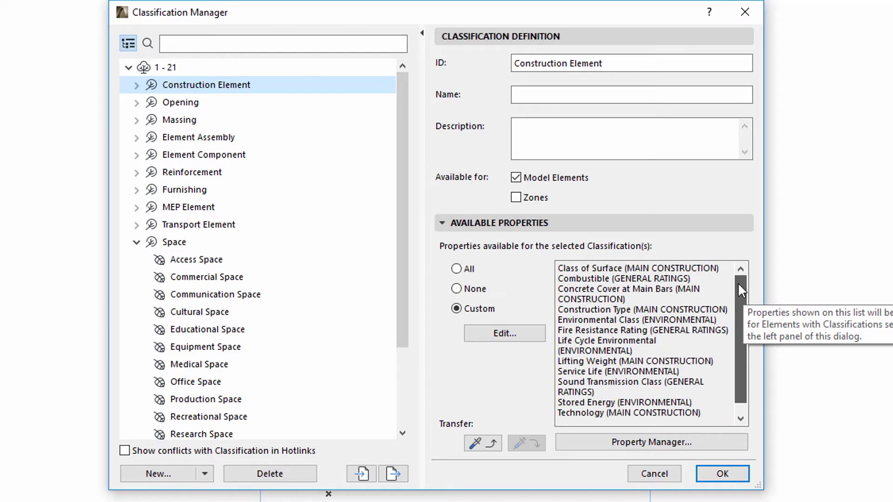
ctrl+click(353, 107)
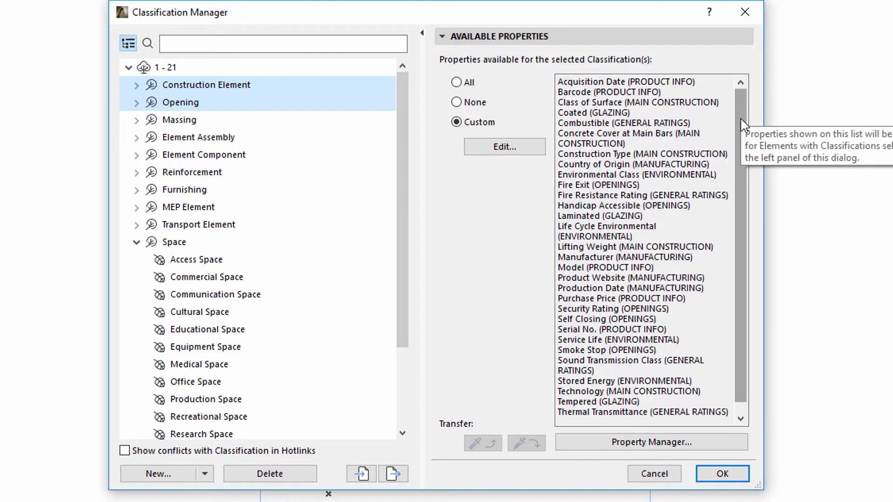
scroll(742, 133, down, 1)
scroll(741, 132, up, 1)
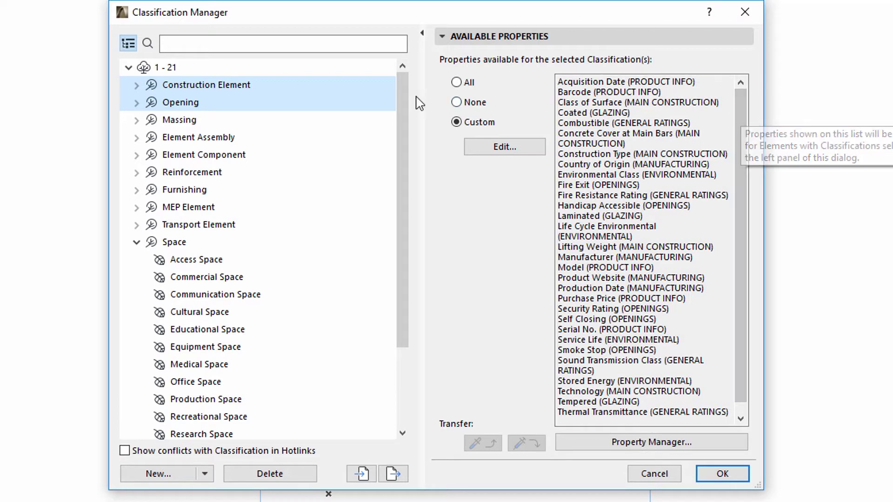
click(298, 83)
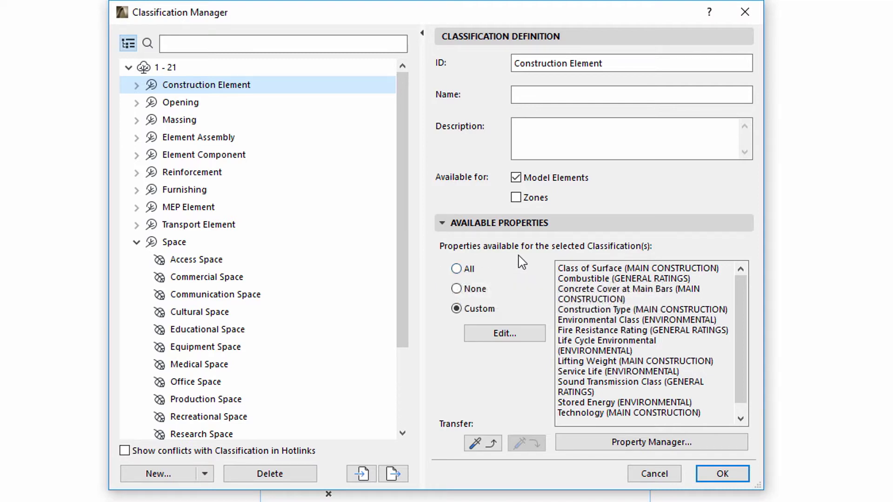
Switch Construction Element's available properties through All and None back to Custom, and edit availability.
click(460, 270)
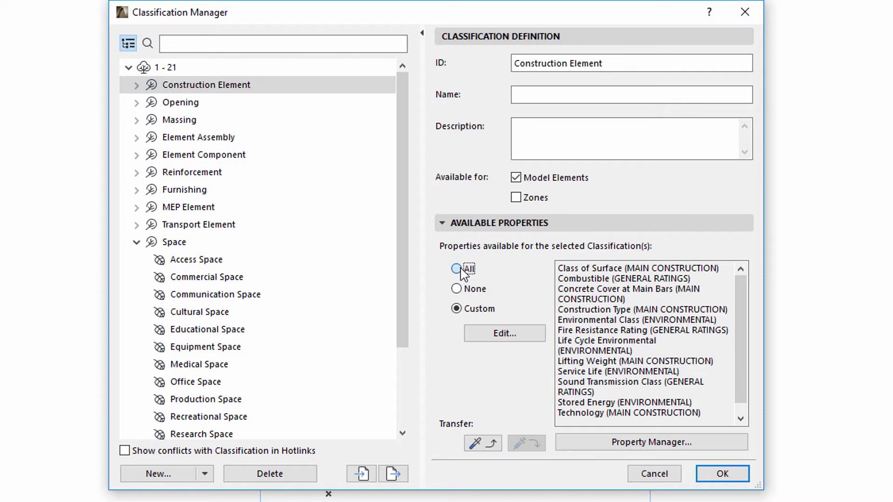
click(458, 289)
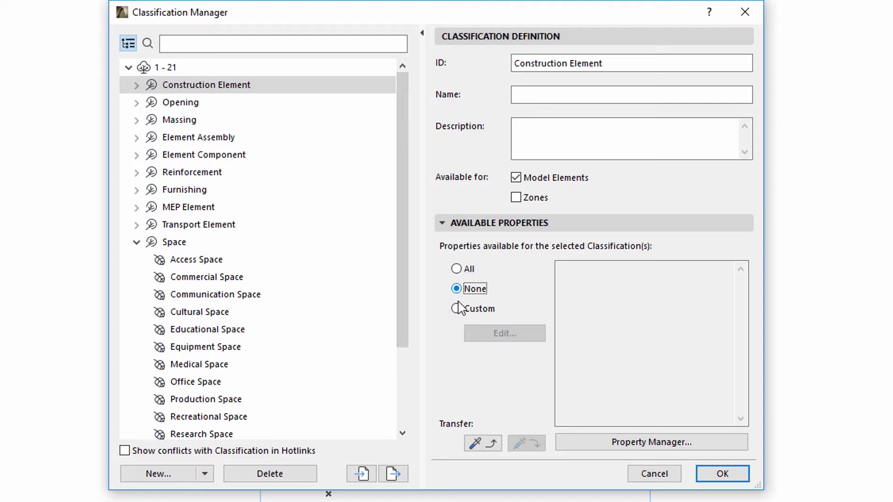
click(458, 309)
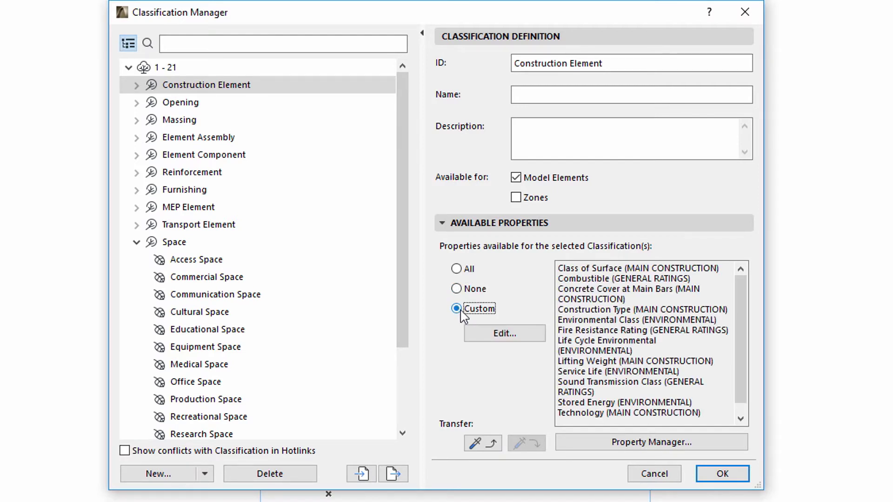
click(529, 337)
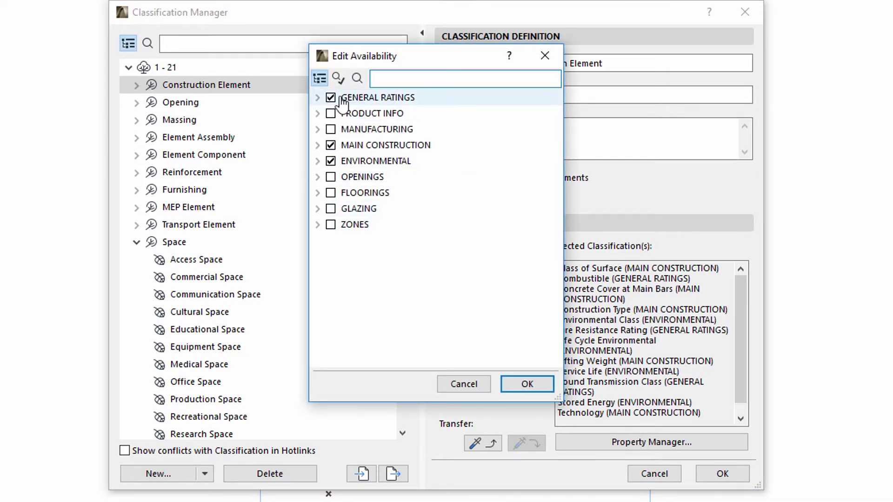
Replace Sound Transmission Class with Thermal Transmittance under GENERAL RATINGS, check the list views, and confirm.
click(318, 98)
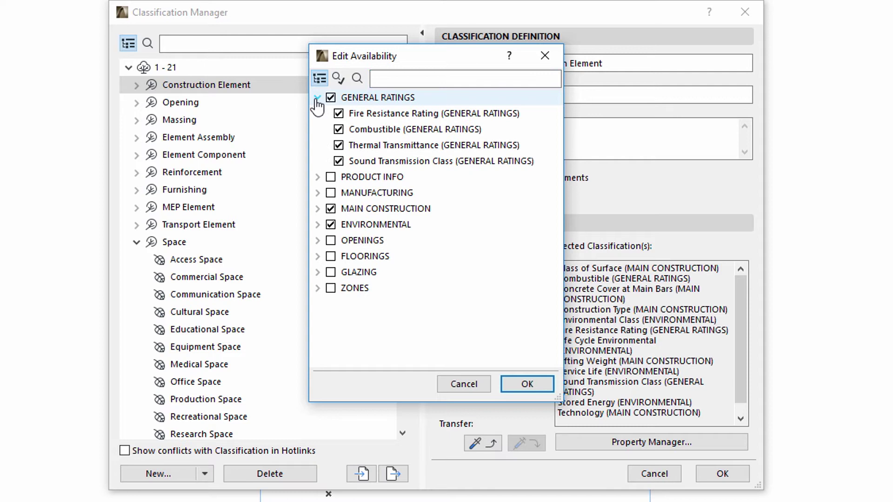
click(317, 176)
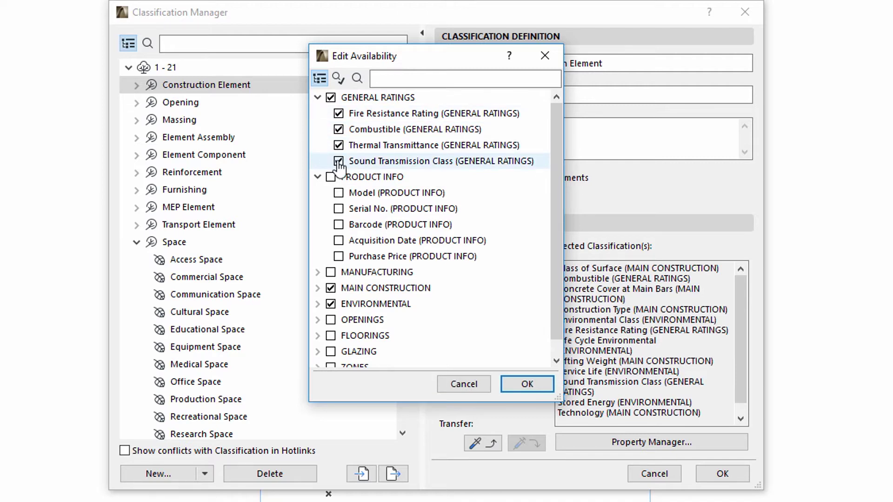
click(339, 78)
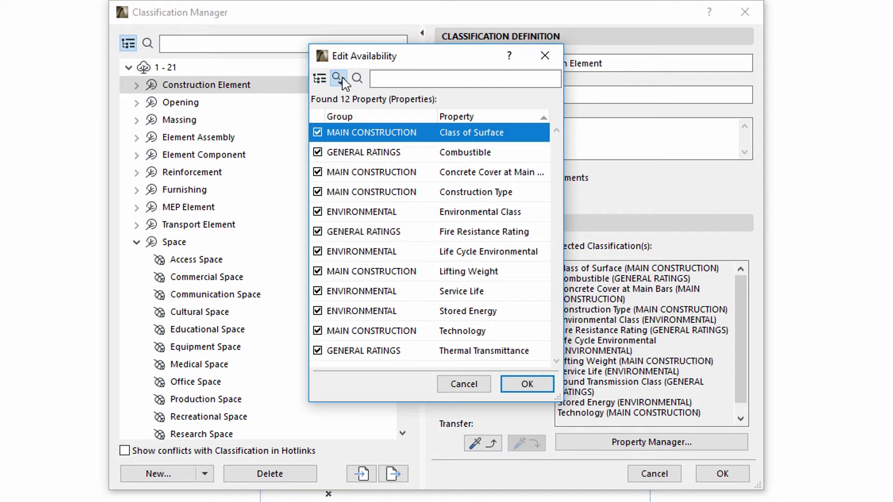
click(537, 117)
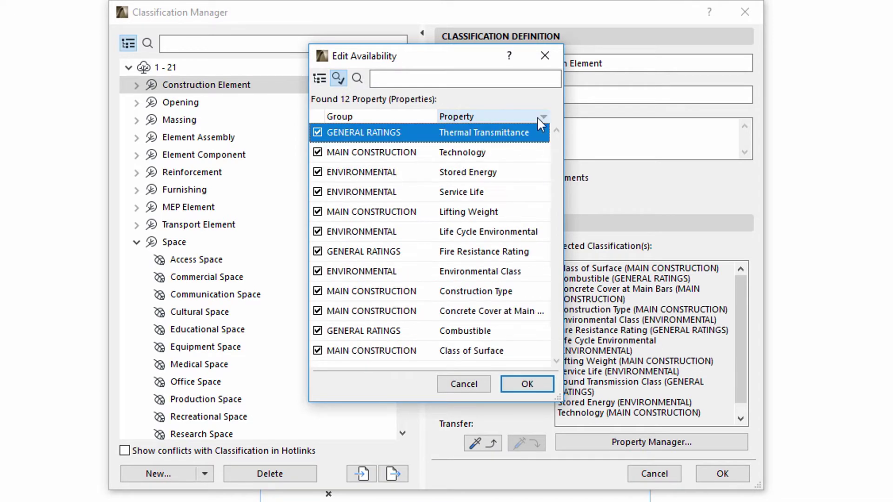
click(357, 78)
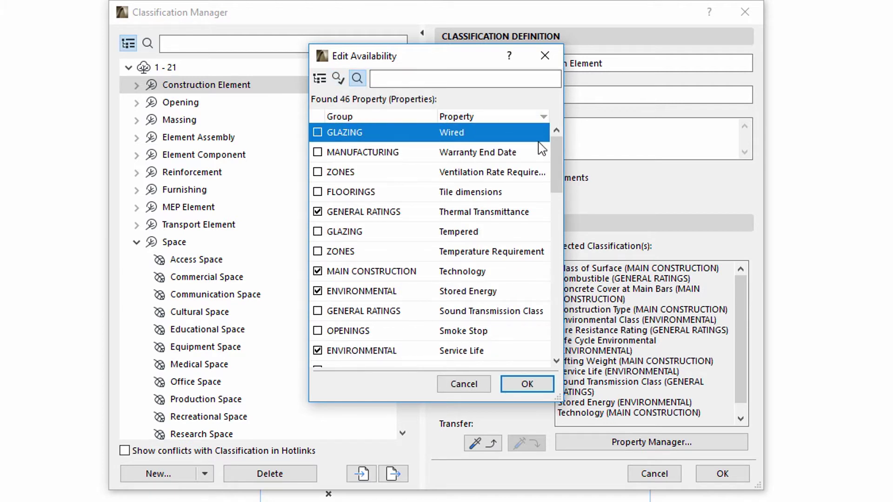
mouse_move(554, 141)
mouse_down()
mouse_move(543, 312)
mouse_move(551, 139)
mouse_up()
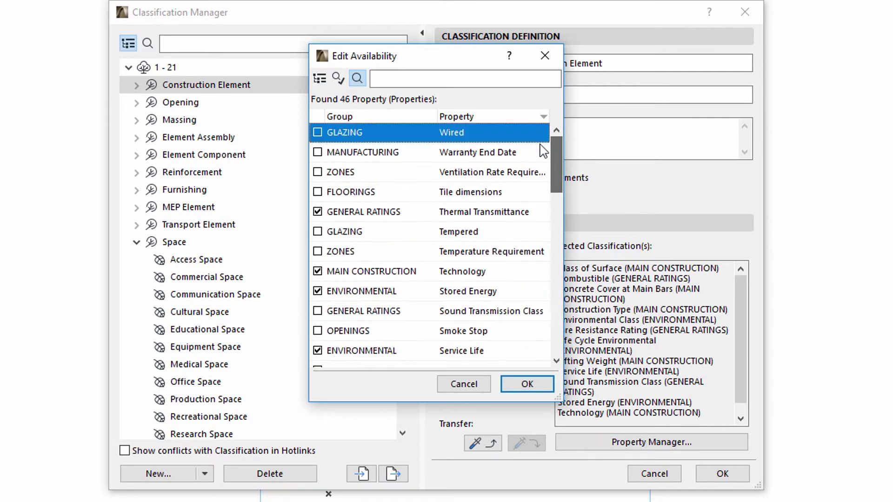
click(537, 387)
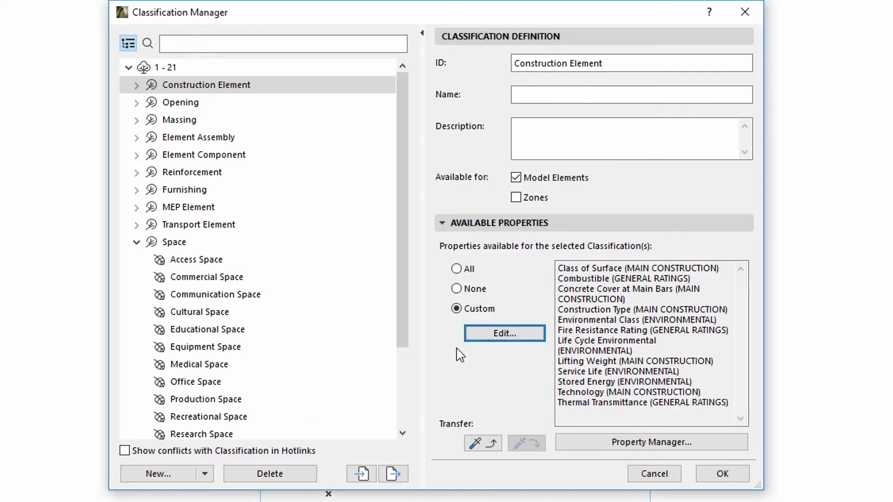
Pick up Construction Element's property availability with the Transfer tool.
click(189, 70)
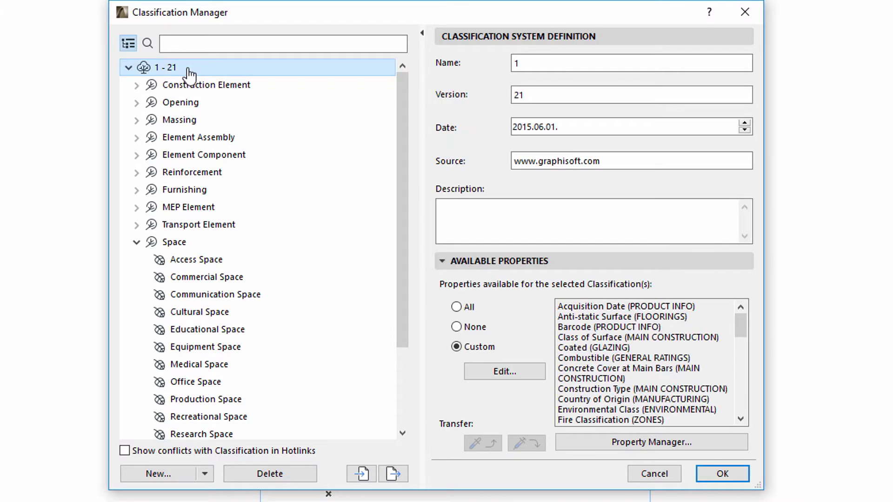
click(197, 86)
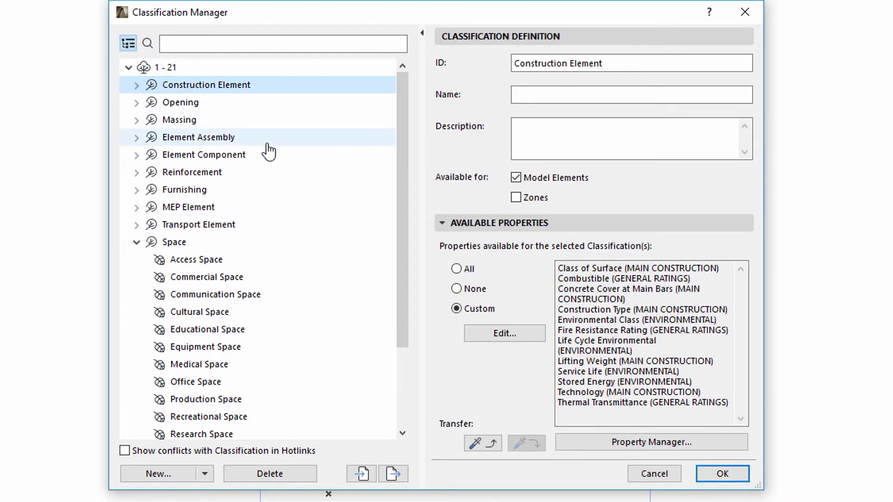
click(476, 446)
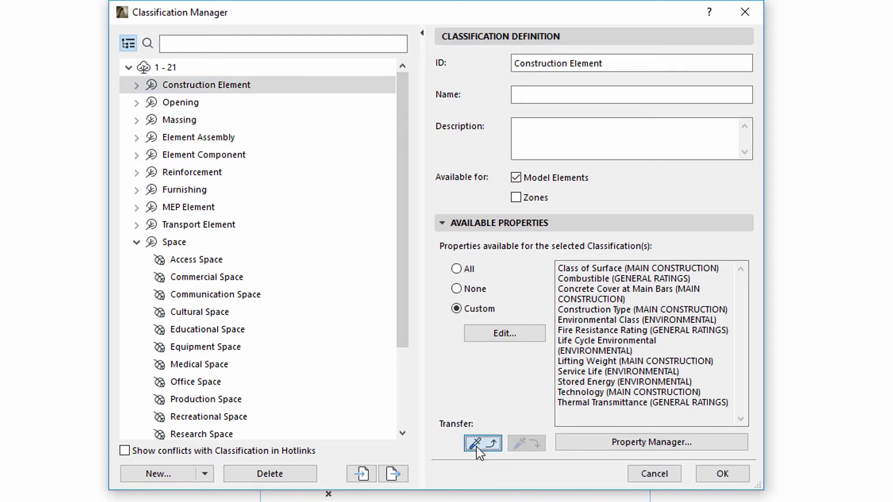
Apply the picked-up availability to both the Opening and Massing classifications.
click(219, 104)
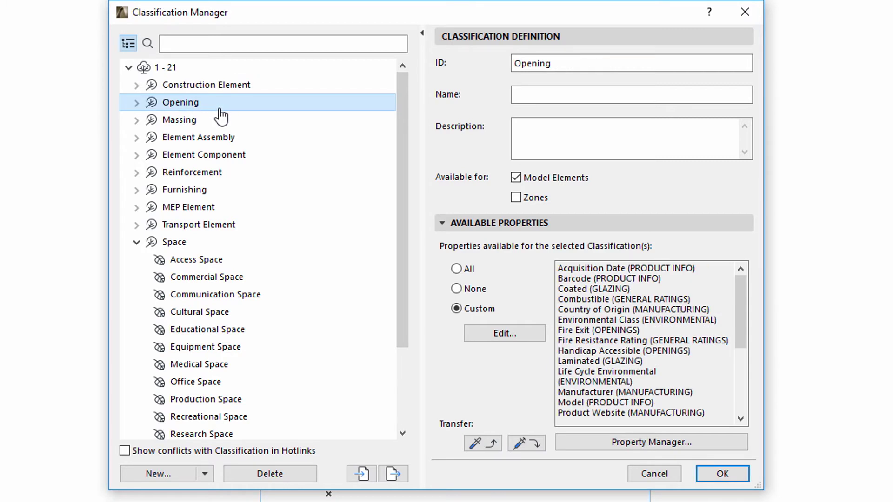
shift+click(221, 120)
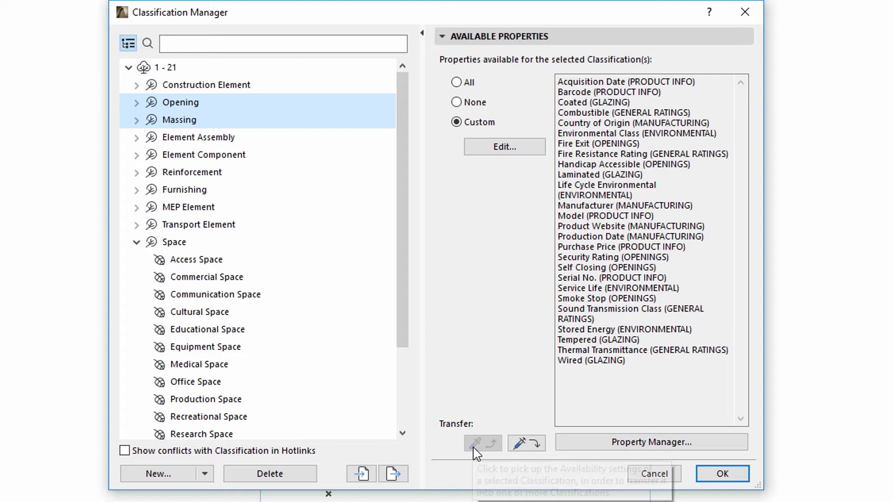
click(534, 446)
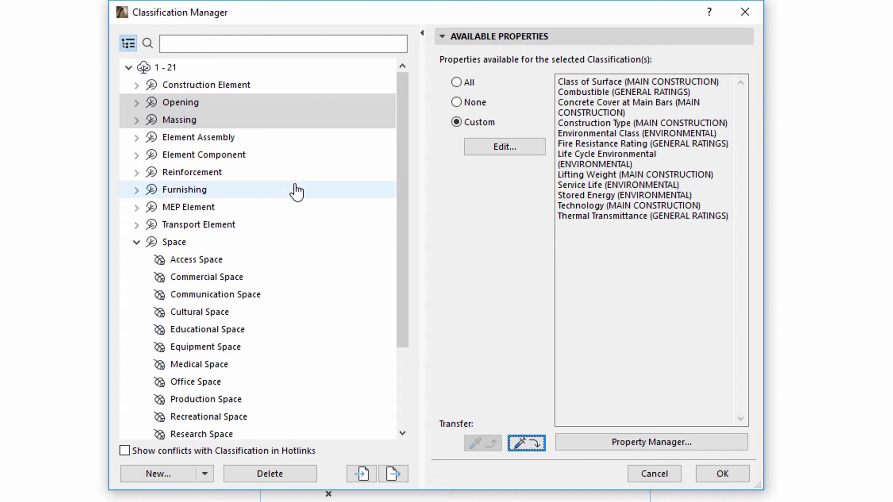
click(259, 68)
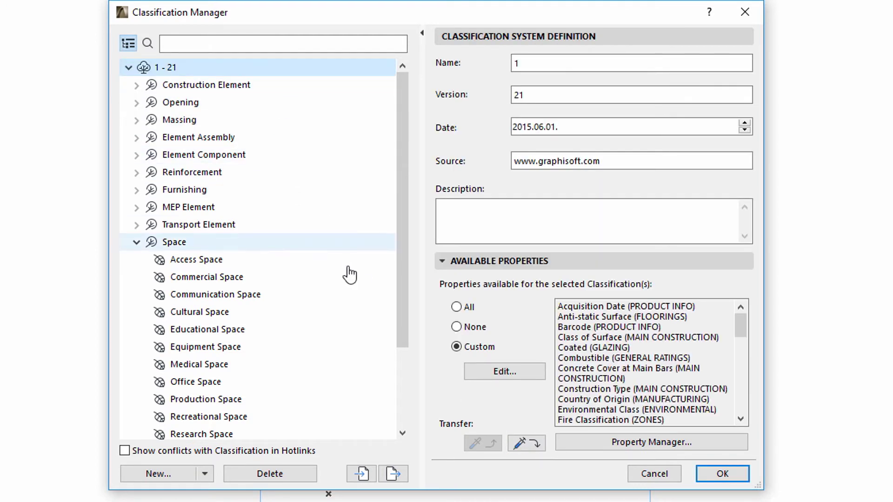
Duplicate the ZONES property group in Property Manager, creating ZONES (1) with the same nine properties.
click(590, 444)
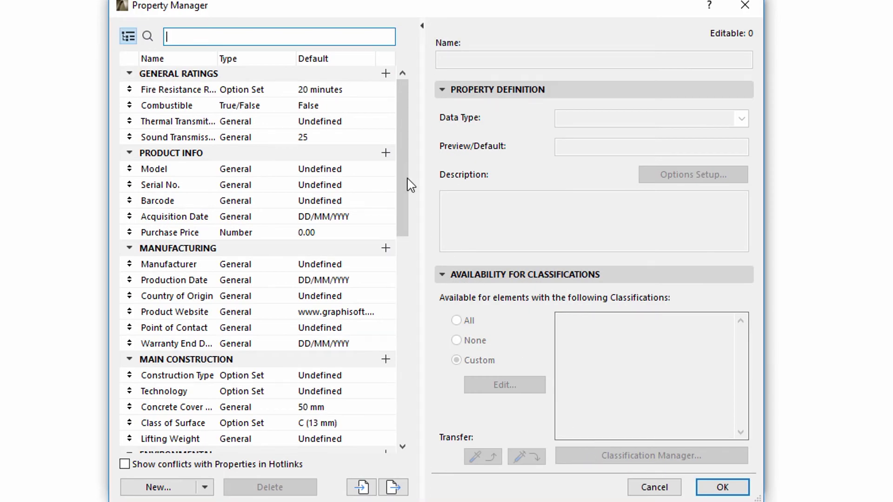
drag(400, 144, 416, 378)
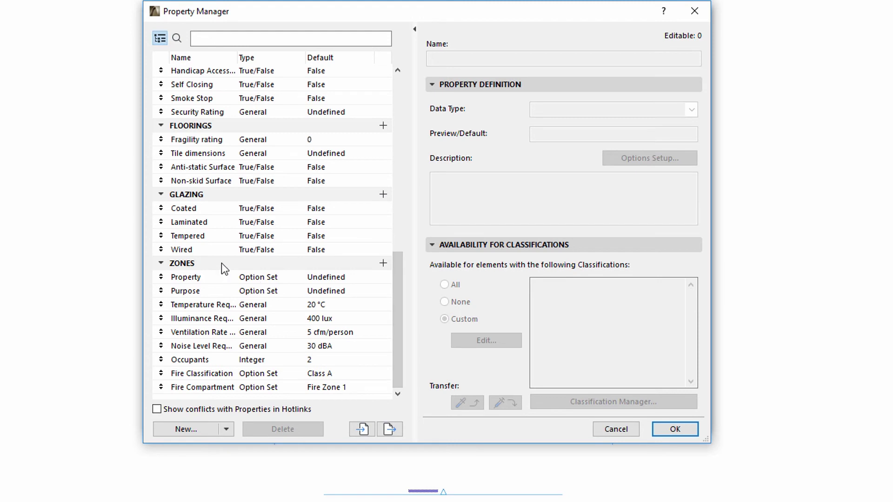
click(221, 264)
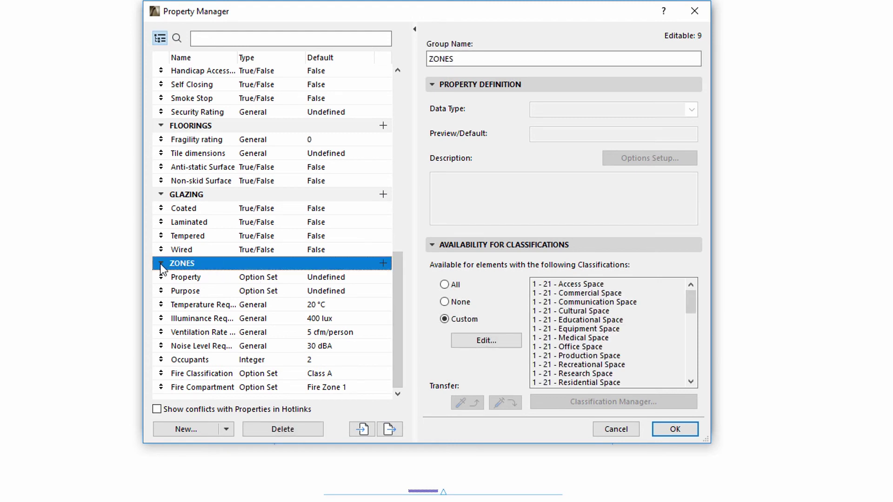
click(226, 429)
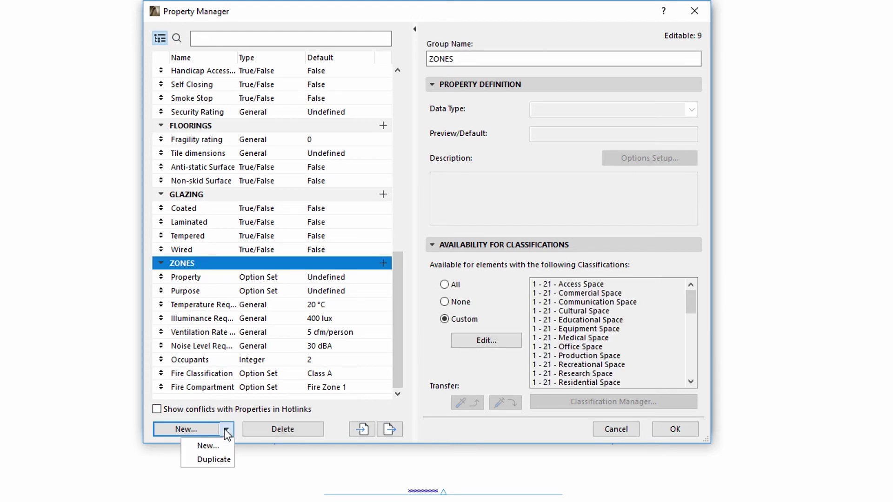
click(225, 460)
drag(397, 297, 400, 370)
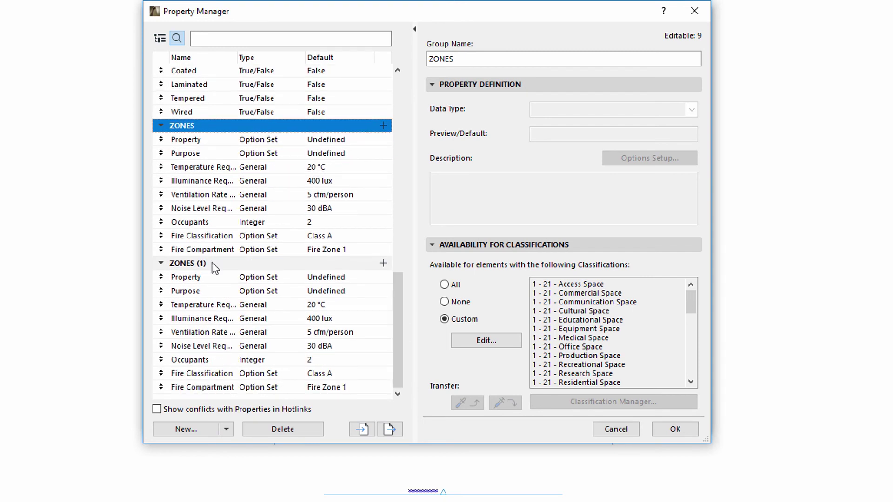
click(215, 267)
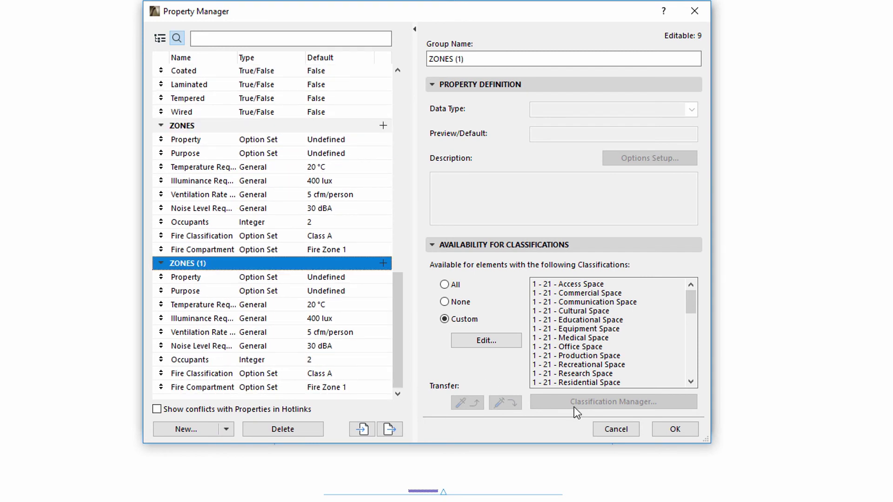
click(666, 428)
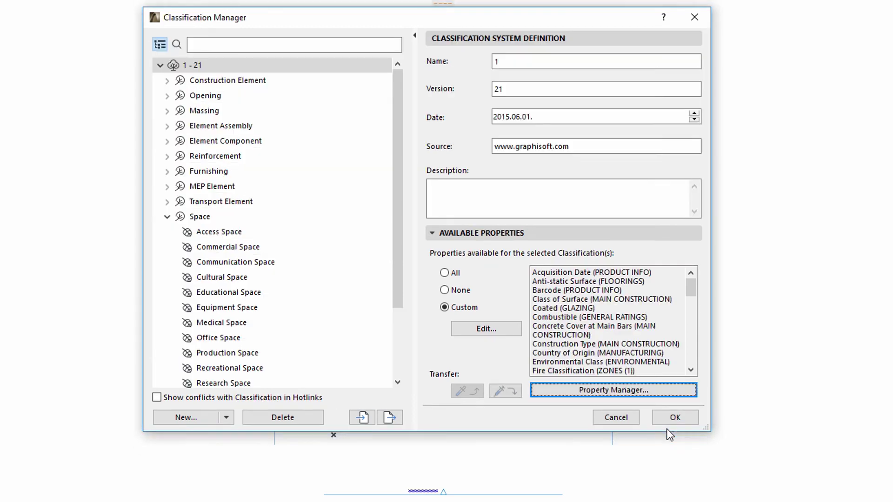
click(503, 328)
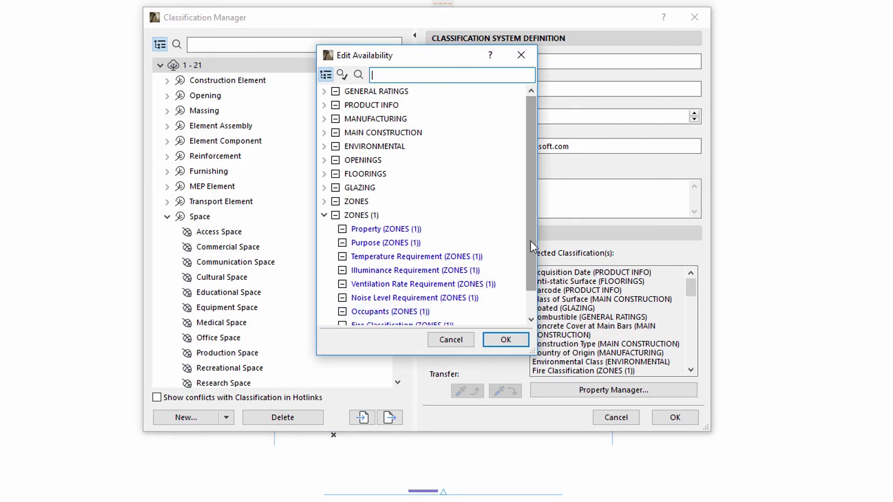
drag(531, 241, 530, 274)
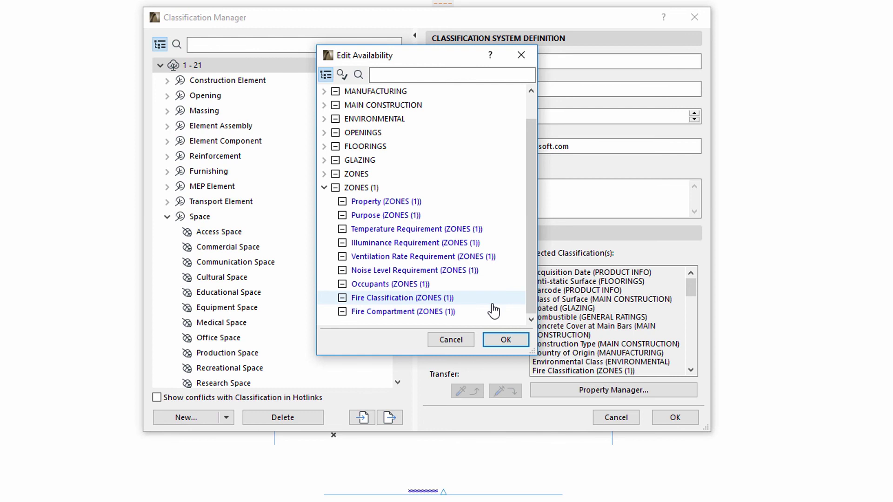
click(502, 341)
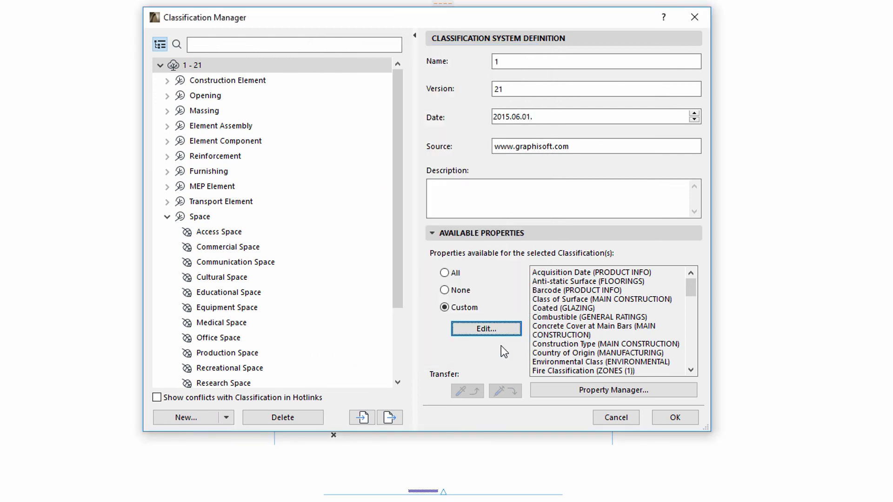